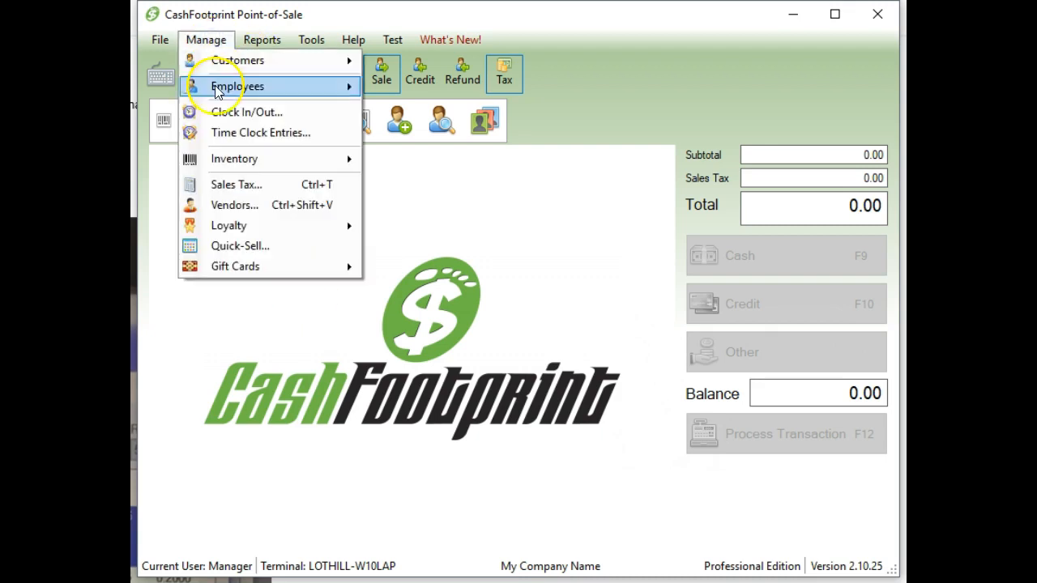
Create a new top-level item attribute group named Discounts, with None as its parent group, and save it.
{"action": "mouse_move", "coordinate": [227, 161]}
{"action": "left_click", "coordinate": [450, 189]}
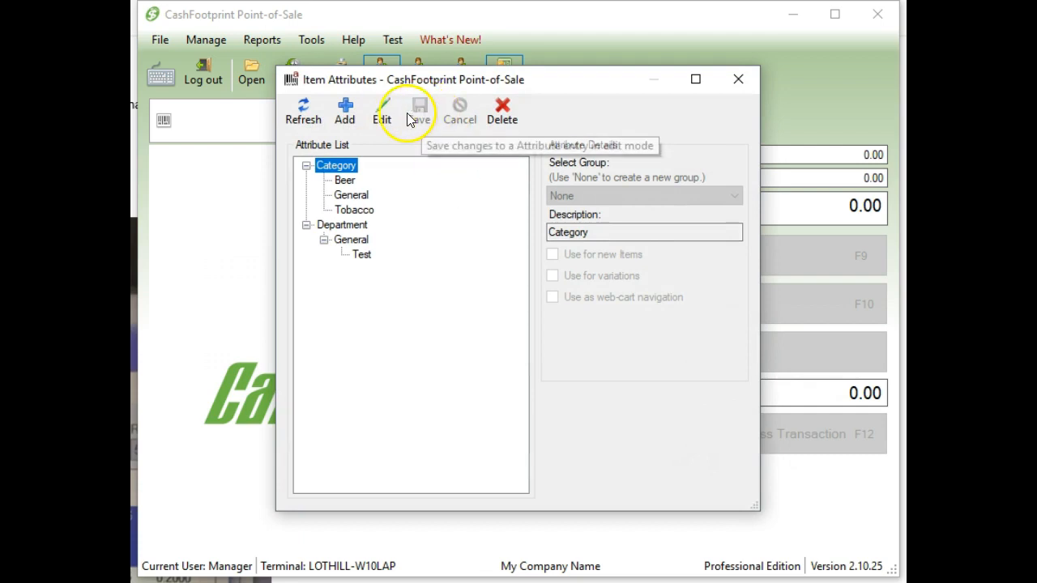
{"action": "left_click", "coordinate": [347, 117]}
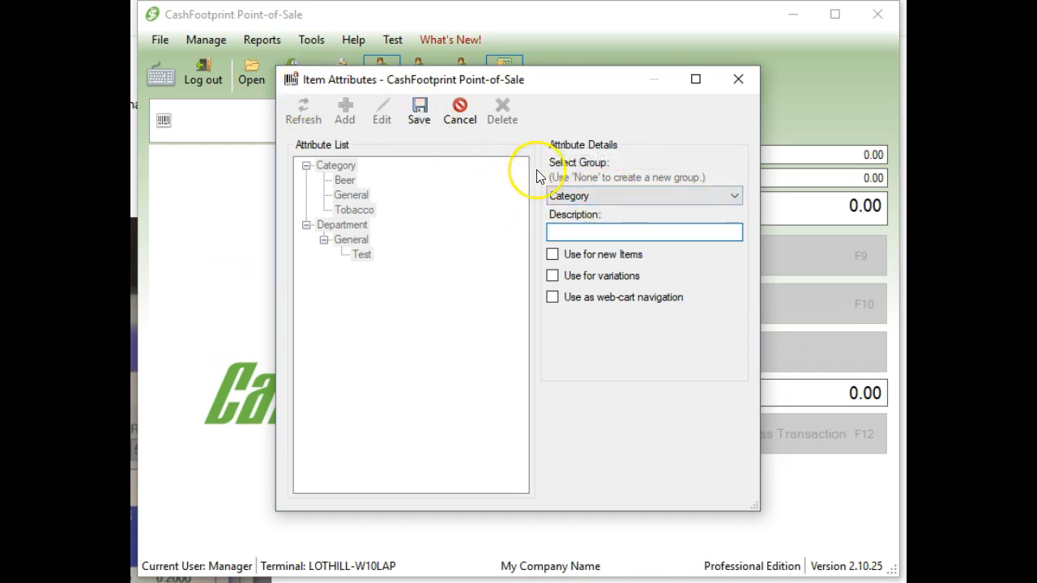
{"action": "left_click", "coordinate": [629, 199]}
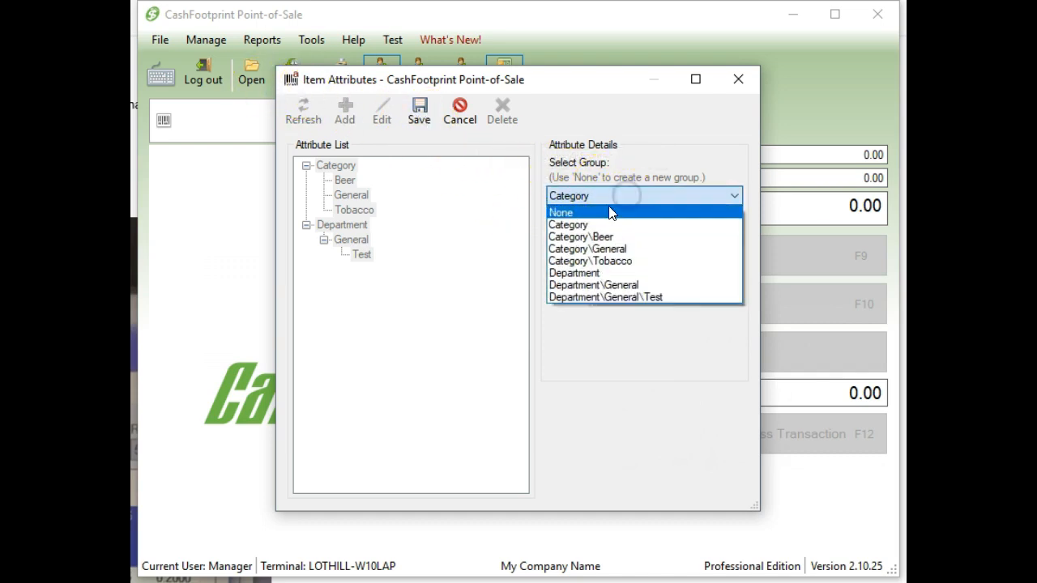
{"action": "left_click", "coordinate": [610, 212]}
{"action": "left_click", "coordinate": [572, 231]}
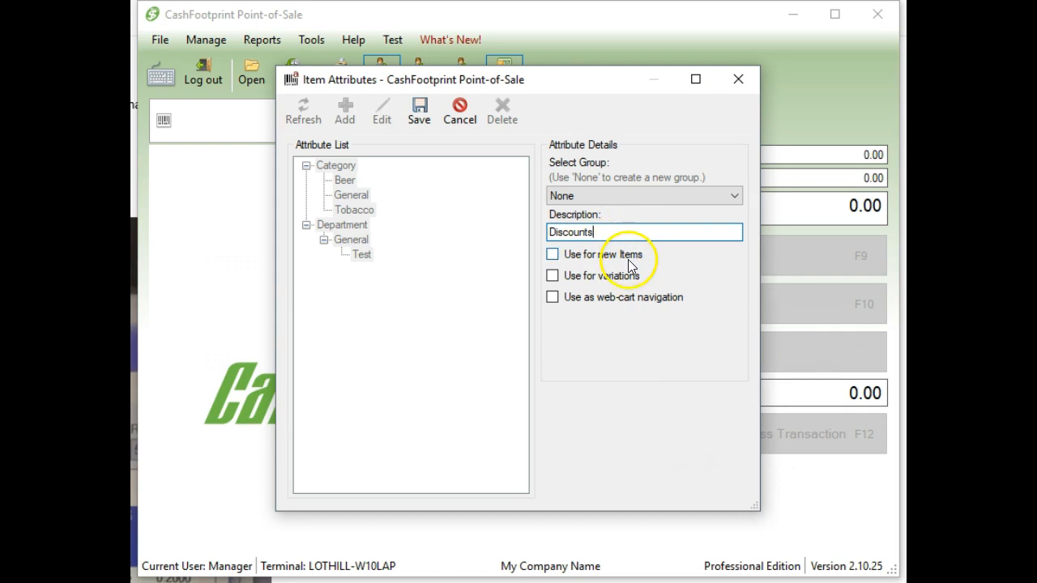
{"action": "left_click", "coordinate": [419, 109]}
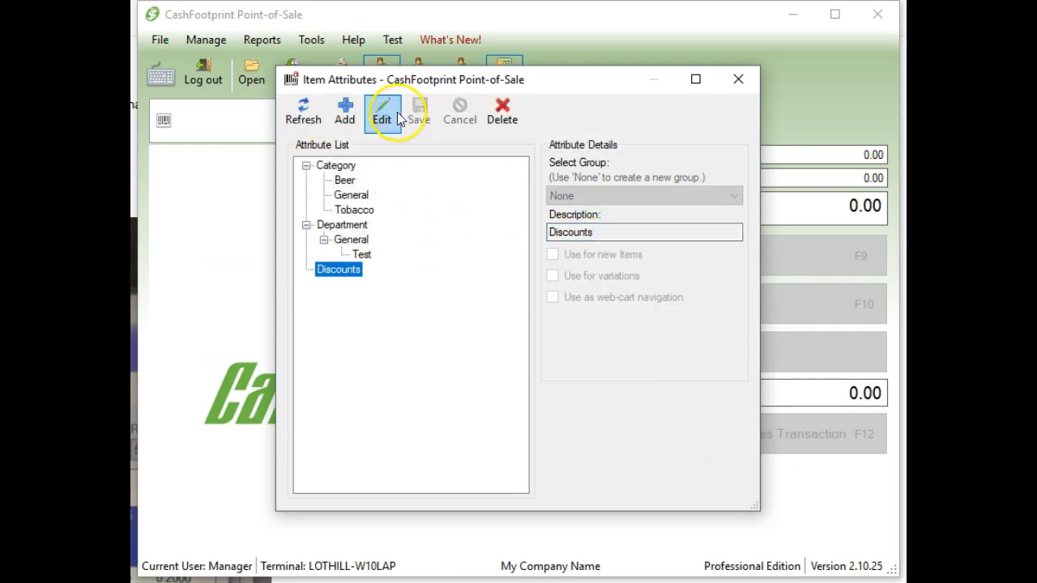
Add a Mix-N-Match attribute under the Discounts group, save it, and close the item attributes.
{"action": "left_click", "coordinate": [347, 111]}
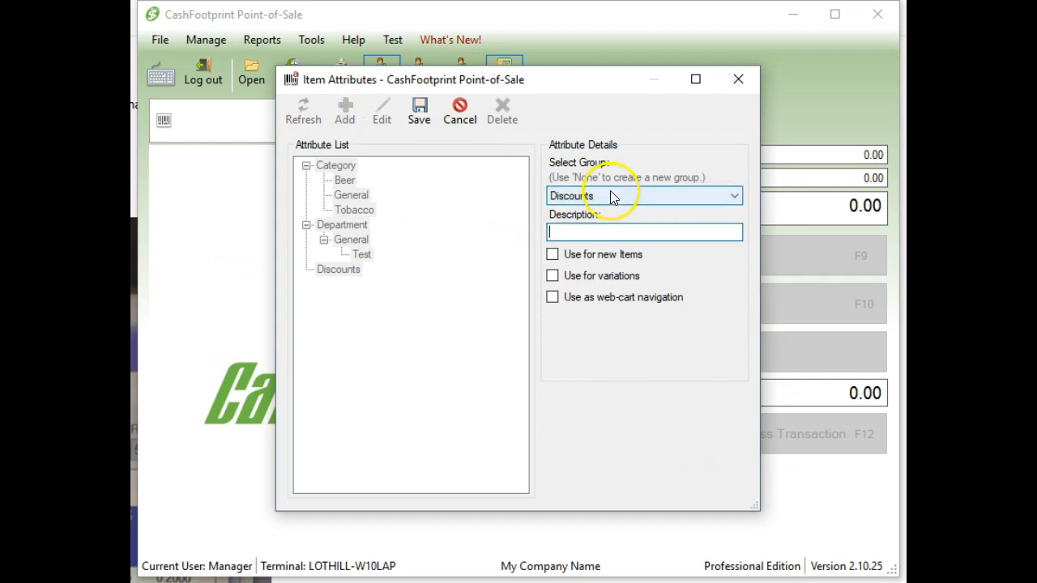
{"action": "left_click", "coordinate": [615, 230]}
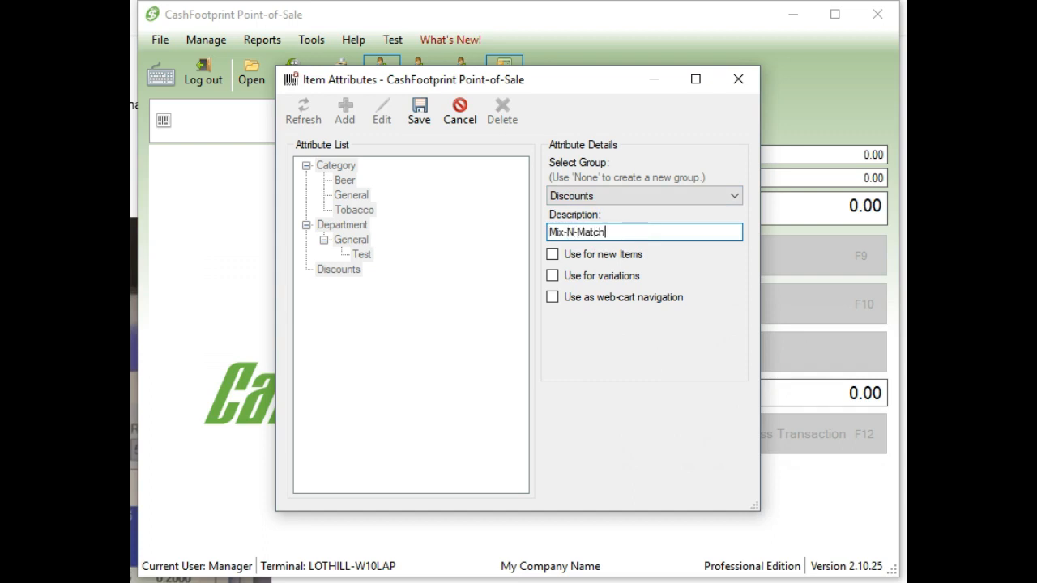
{"action": "left_click", "coordinate": [420, 111]}
{"action": "left_click", "coordinate": [357, 287]}
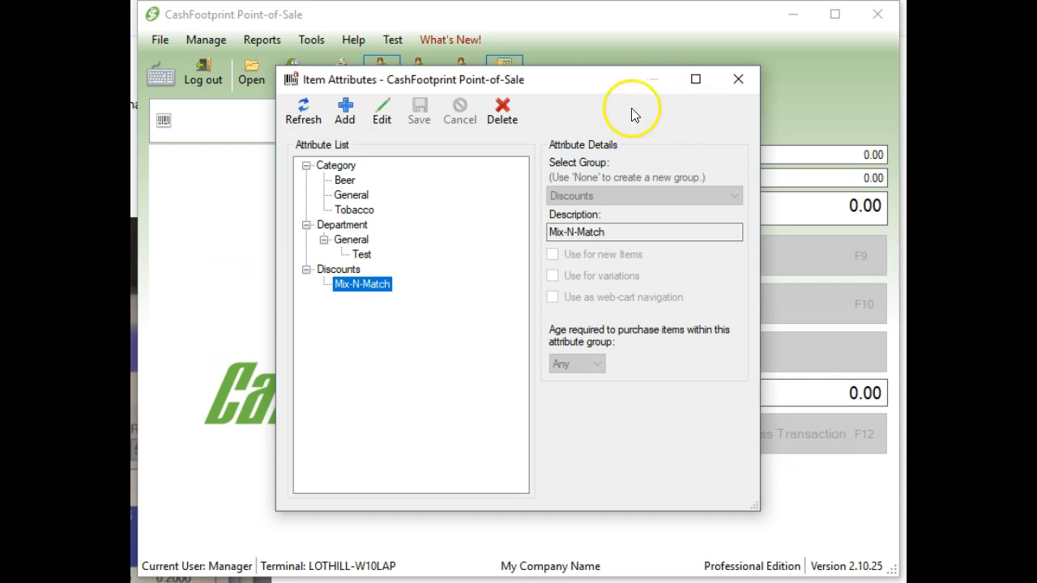
{"action": "left_click", "coordinate": [740, 80]}
Examine which attributes are assigned to inventory items 456 and 321, and close the inventory.
{"action": "left_click", "coordinate": [209, 42]}
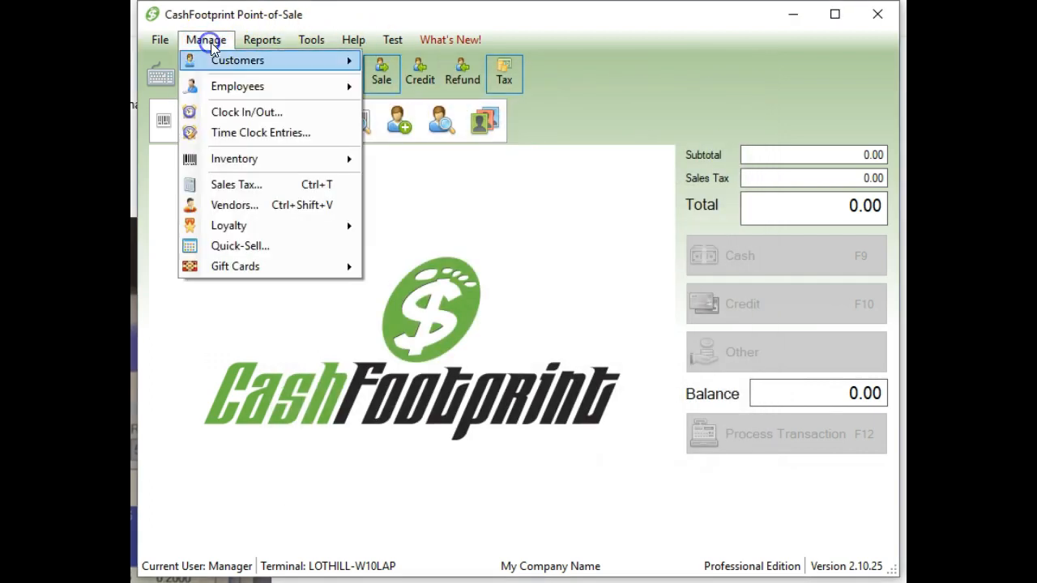
{"action": "left_click", "coordinate": [273, 159]}
{"action": "left_click", "coordinate": [451, 162]}
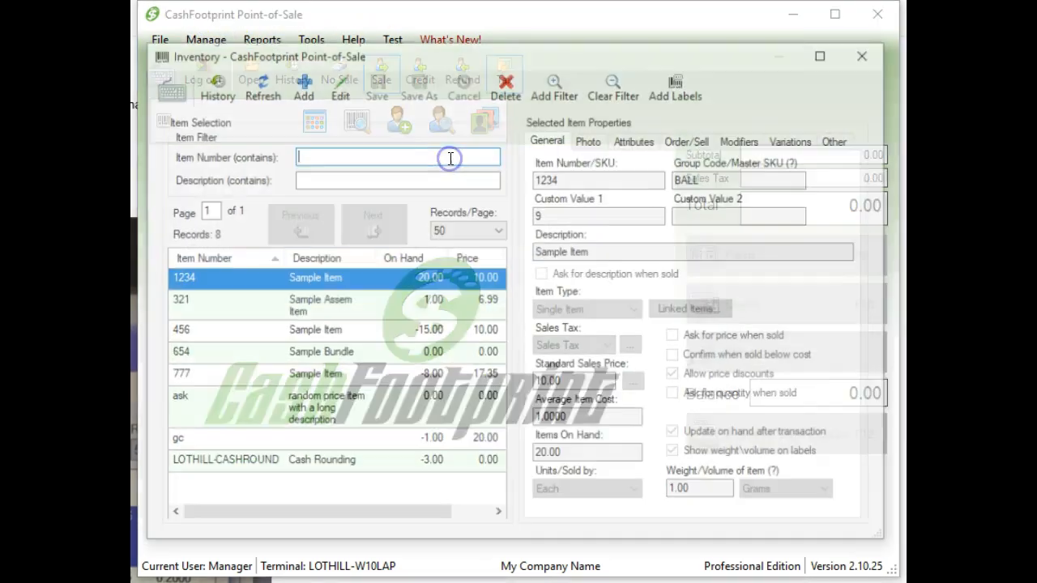
{"action": "left_click", "coordinate": [301, 316]}
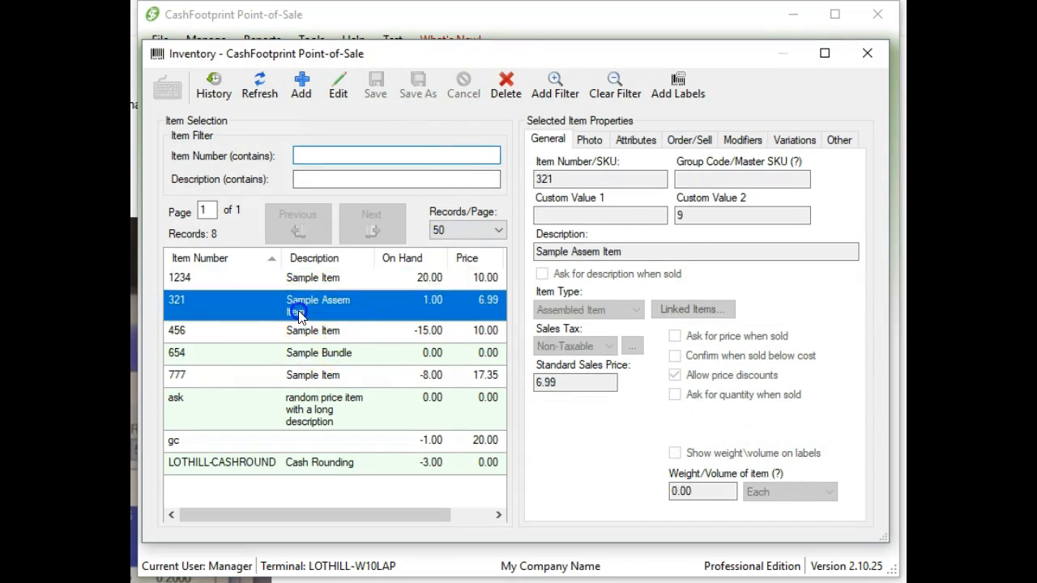
{"action": "left_click", "coordinate": [333, 341]}
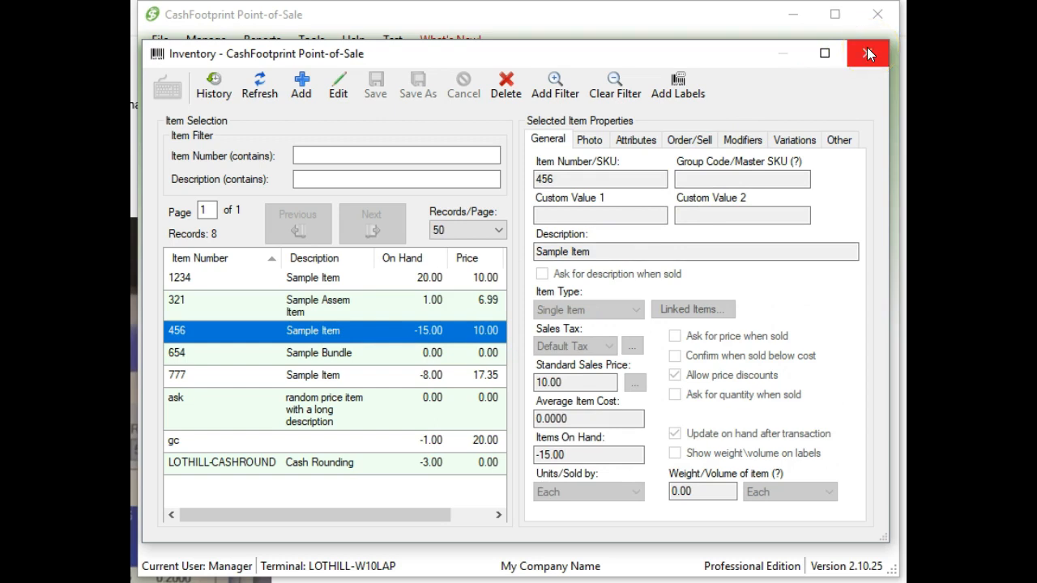
{"action": "left_click", "coordinate": [632, 139]}
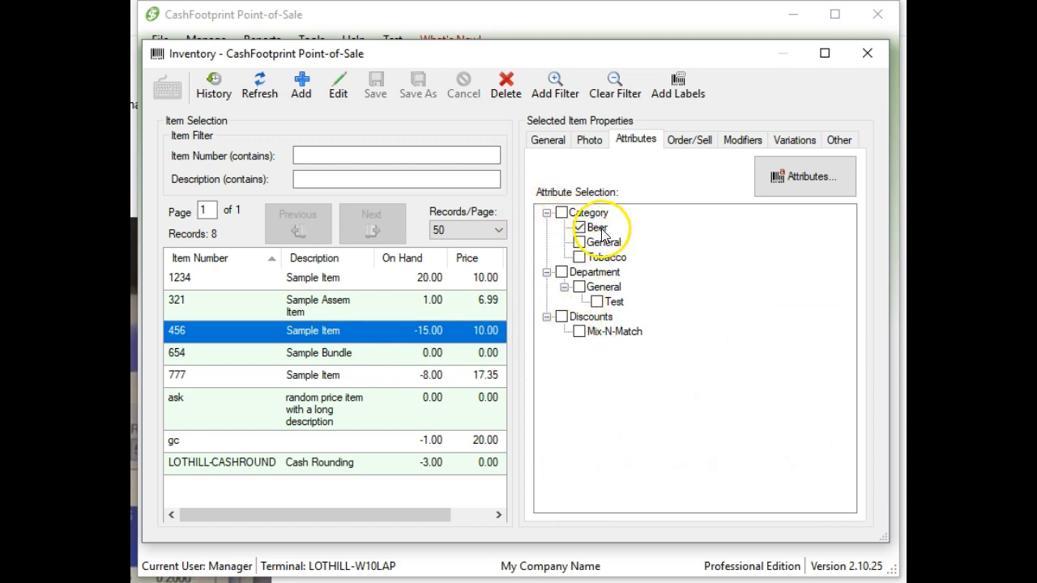
{"action": "left_click", "coordinate": [389, 306]}
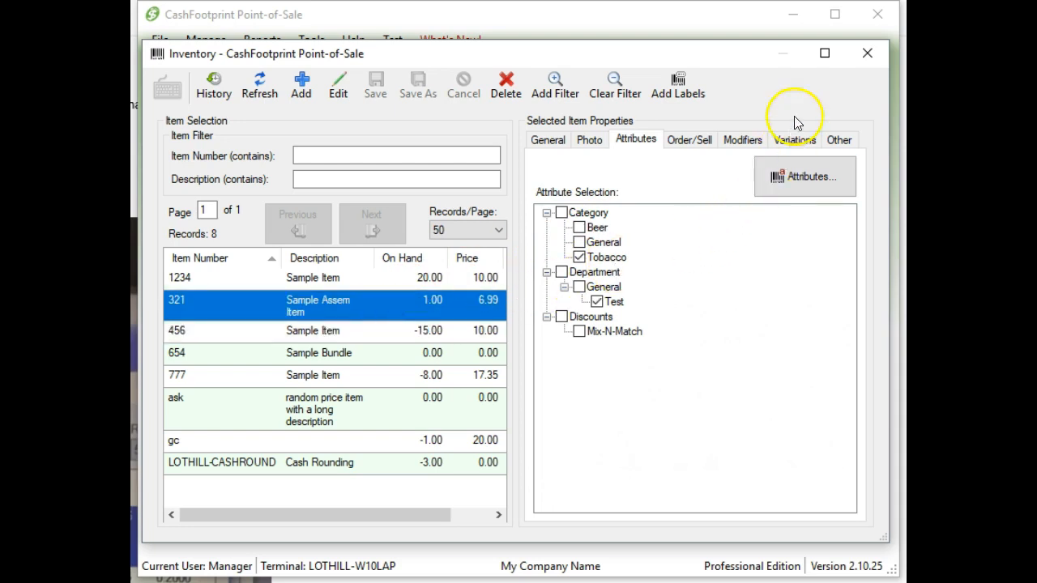
{"action": "left_click", "coordinate": [867, 53]}
Start a global attribute adjustment and search for items matching any of the Beer or Tobacco categories.
{"action": "left_click", "coordinate": [218, 45]}
{"action": "mouse_move", "coordinate": [278, 159]}
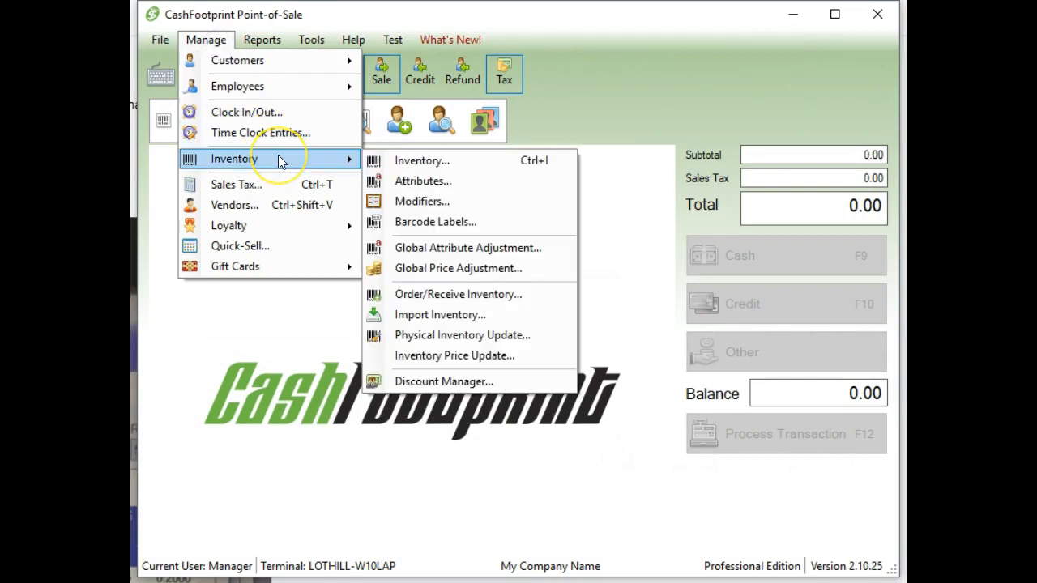
{"action": "left_click", "coordinate": [536, 250]}
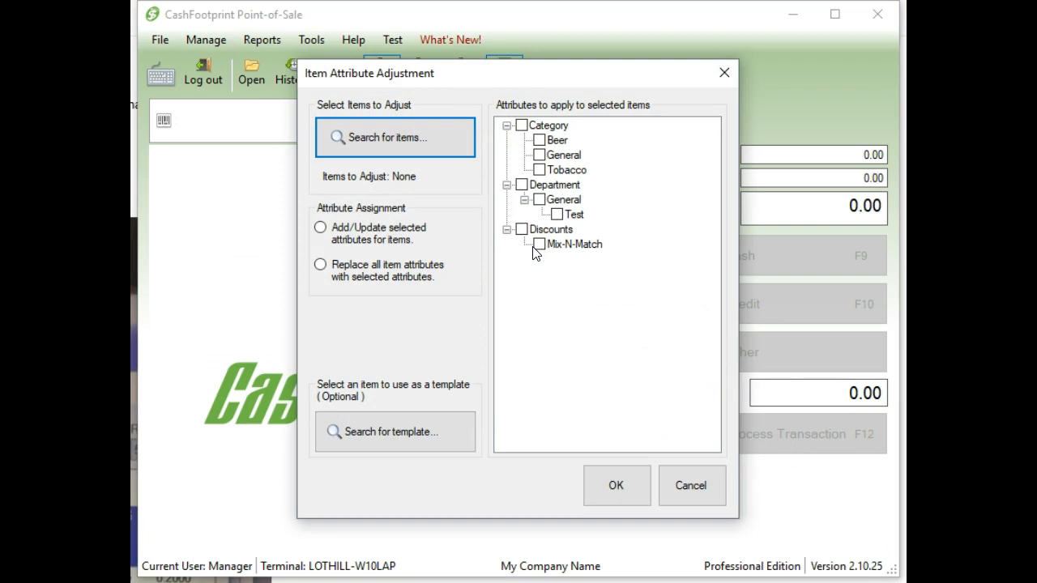
{"action": "left_click", "coordinate": [387, 141]}
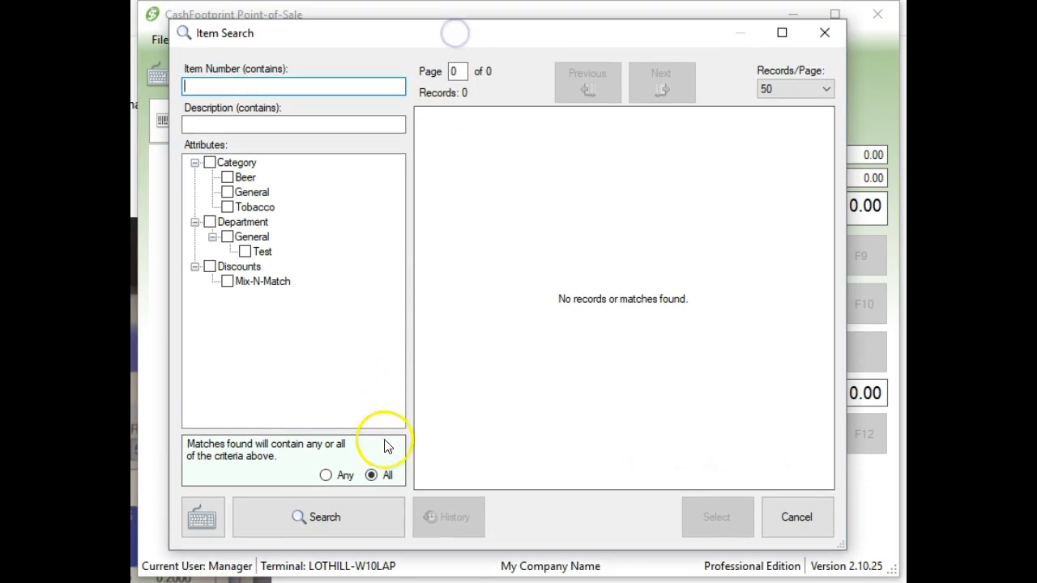
{"action": "left_click", "coordinate": [228, 177]}
{"action": "left_click", "coordinate": [228, 207]}
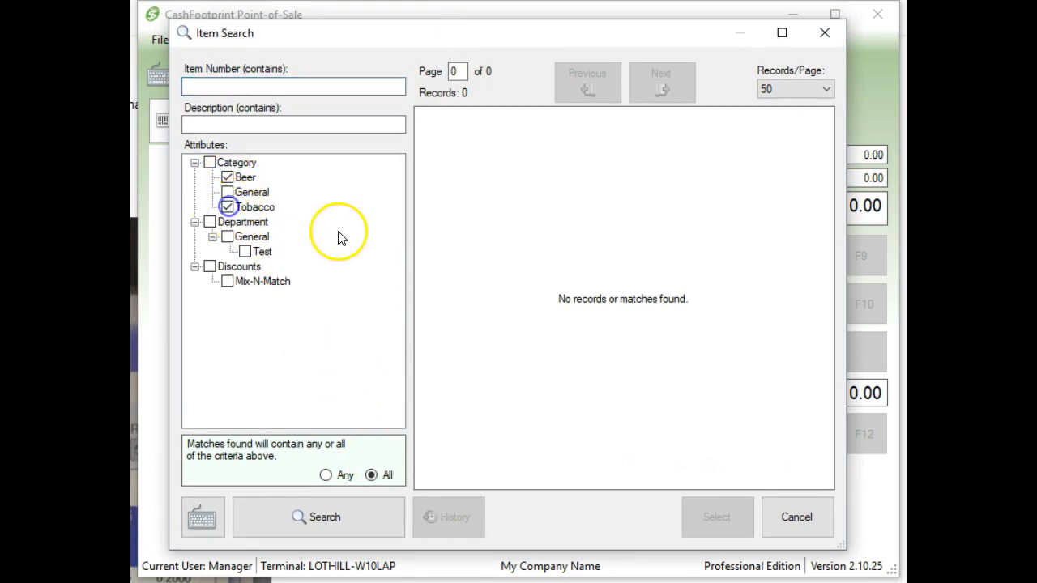
{"action": "left_click", "coordinate": [344, 478]}
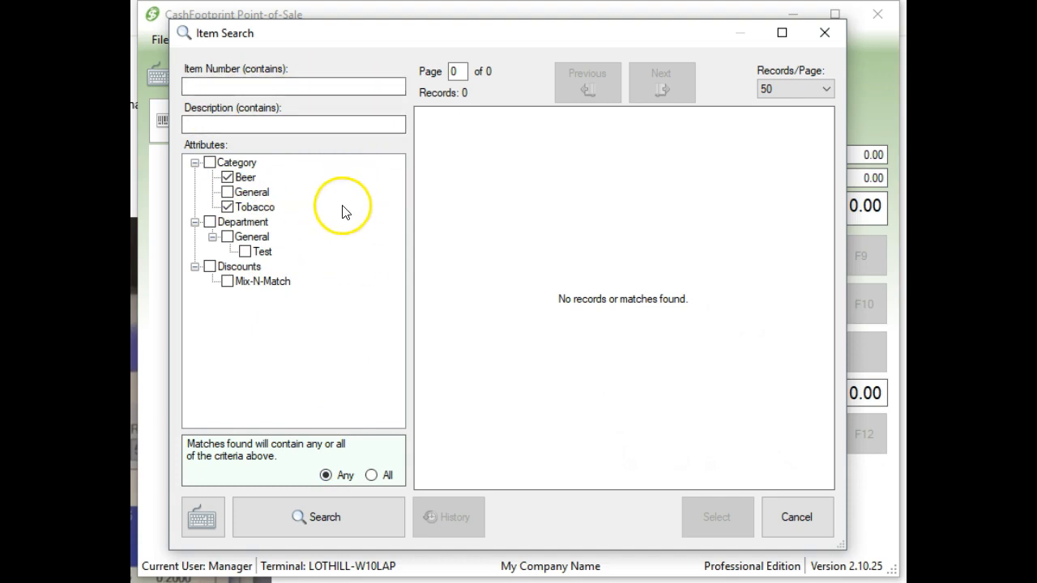
{"action": "left_click", "coordinate": [328, 505]}
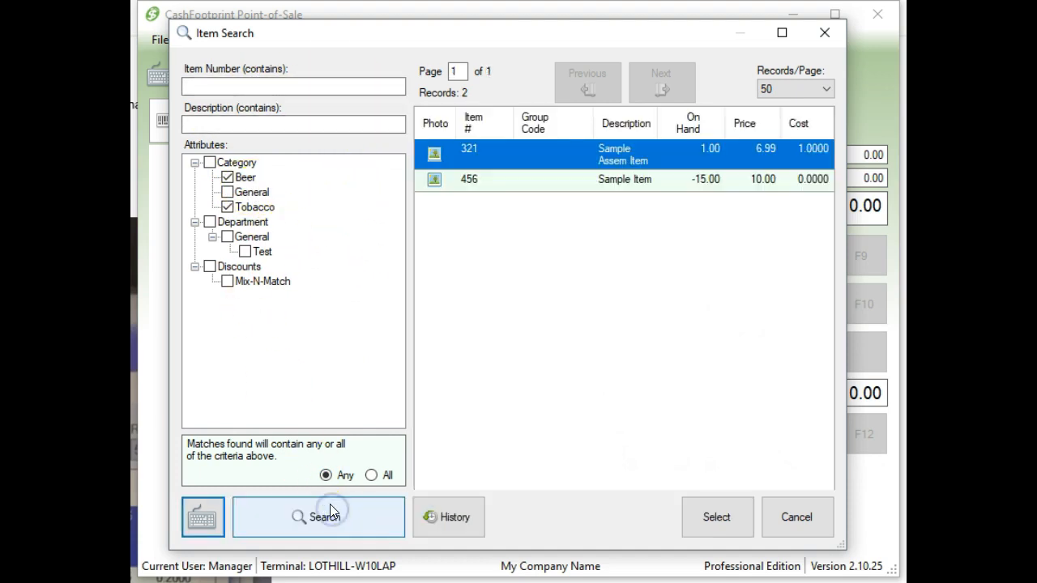
Select items 321 and 456 together in the search results.
{"action": "left_click", "coordinate": [567, 189]}
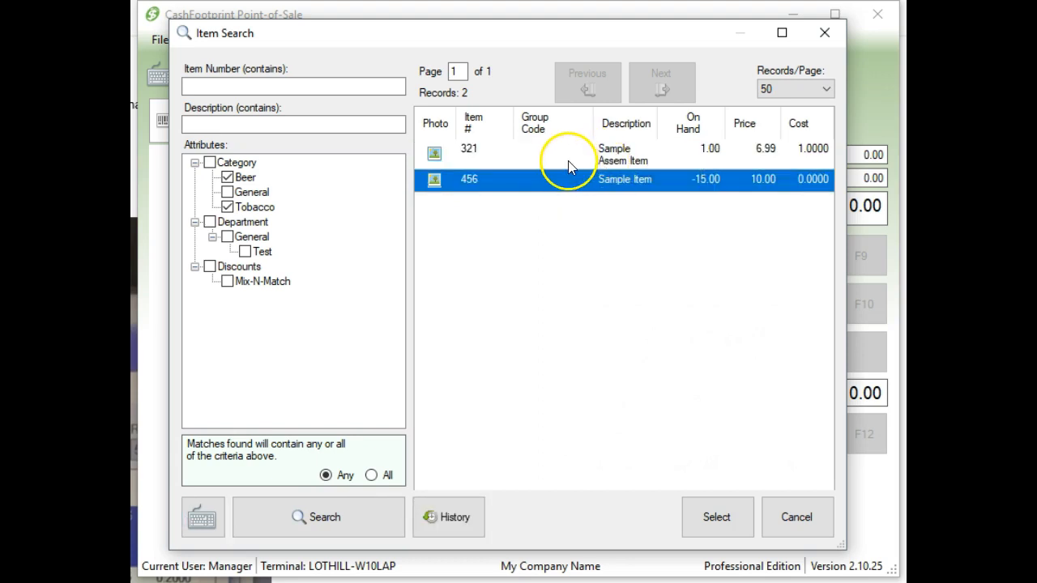
{"action": "left_click", "coordinate": [568, 160]}
{"action": "left_click", "coordinate": [581, 187]}
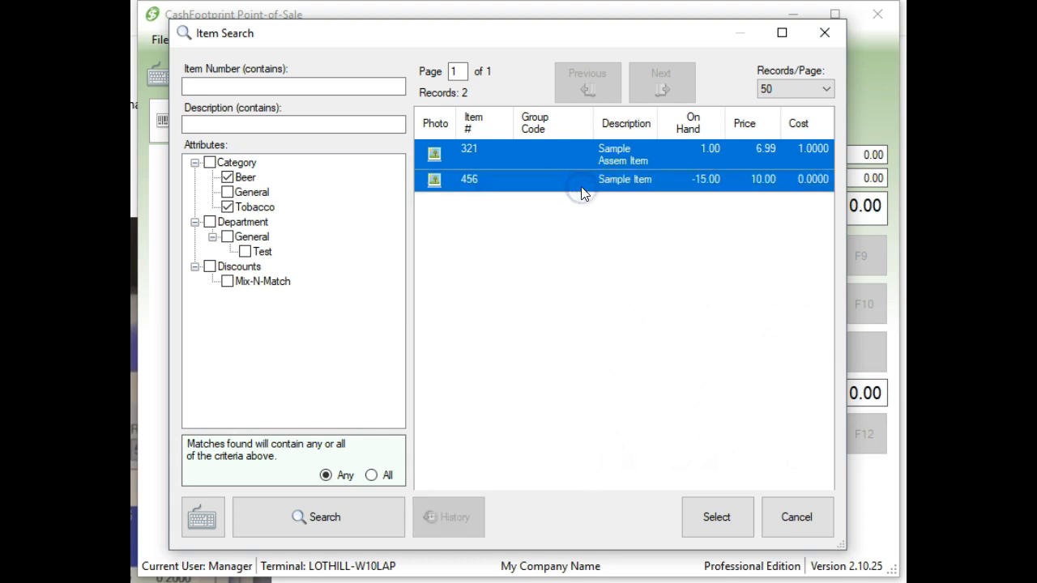
{"action": "left_click", "coordinate": [601, 217]}
{"action": "left_click", "coordinate": [585, 170], "text": "ctrl"}
{"action": "left_click", "coordinate": [586, 170], "text": "ctrl"}
Set the item search to show 500 records per page.
{"action": "left_click", "coordinate": [783, 89]}
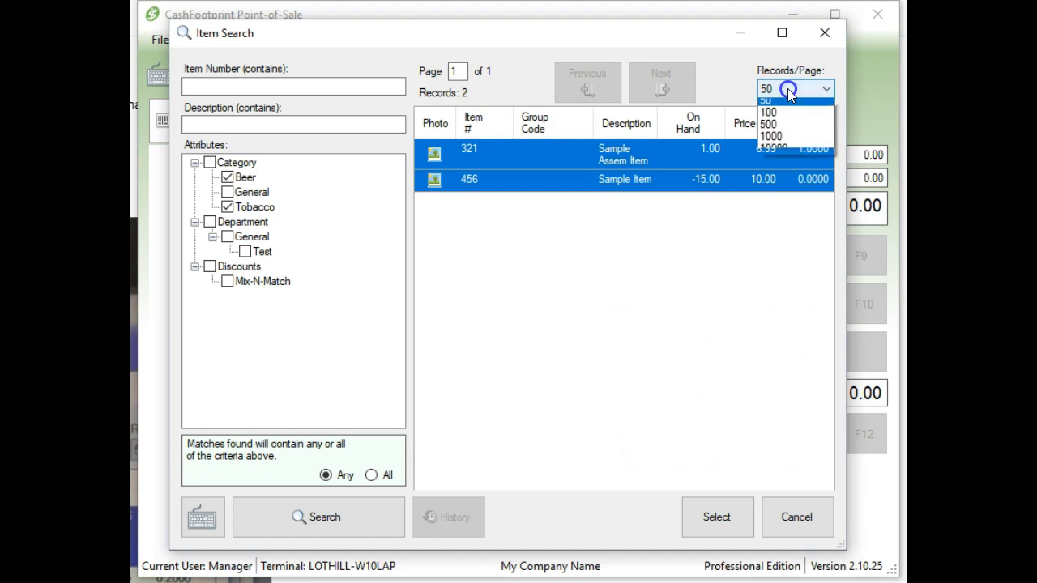
{"action": "left_click", "coordinate": [740, 89]}
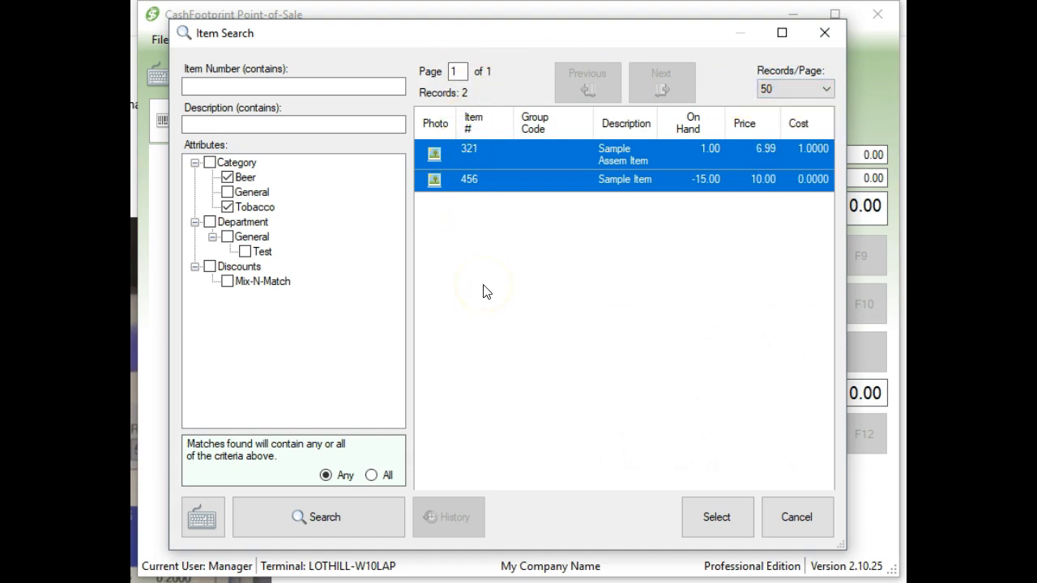
{"action": "left_click", "coordinate": [772, 89]}
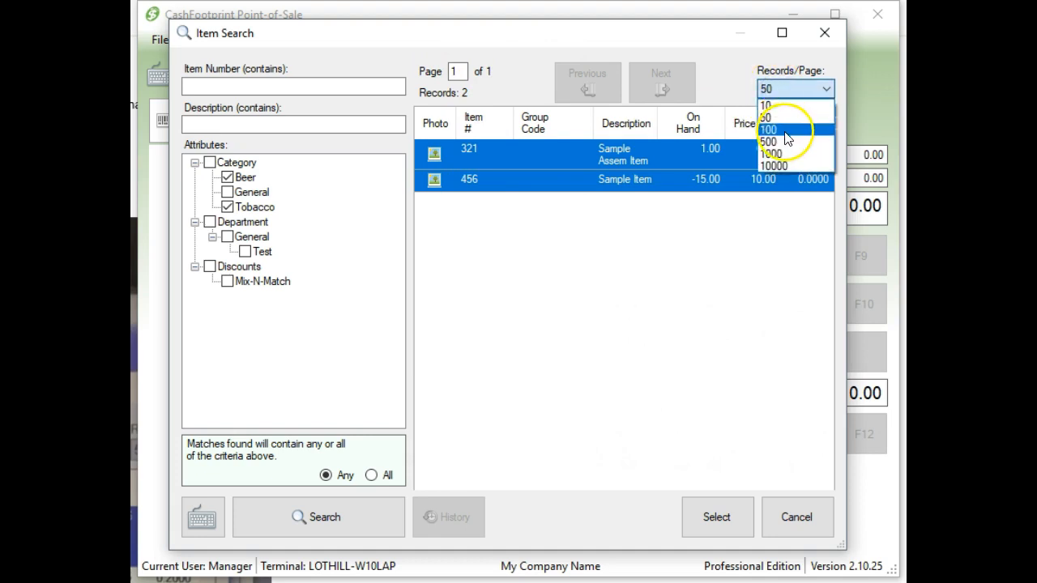
{"action": "left_click", "coordinate": [785, 134]}
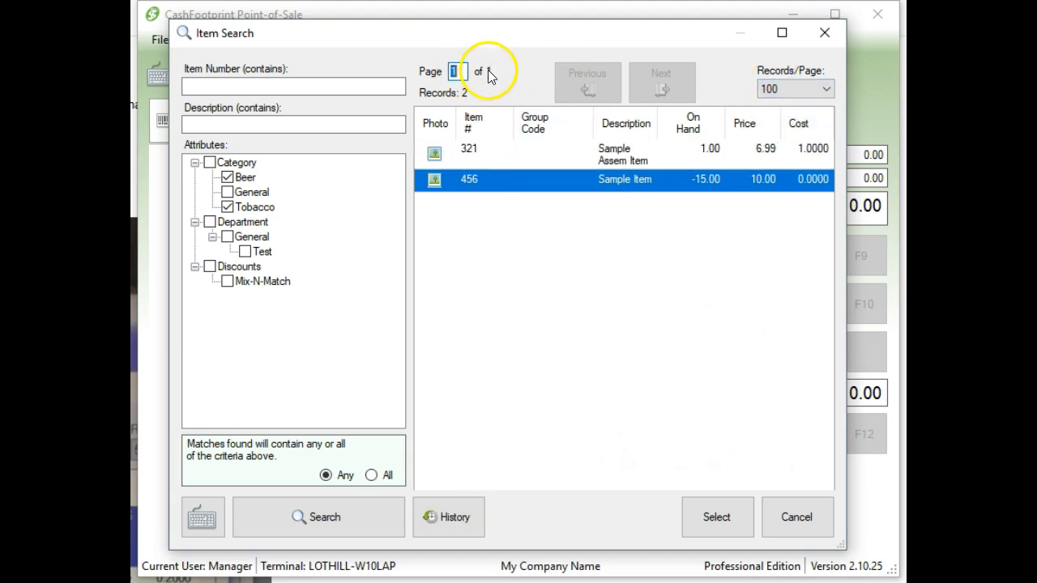
{"action": "left_click", "coordinate": [784, 90]}
{"action": "left_click", "coordinate": [798, 142]}
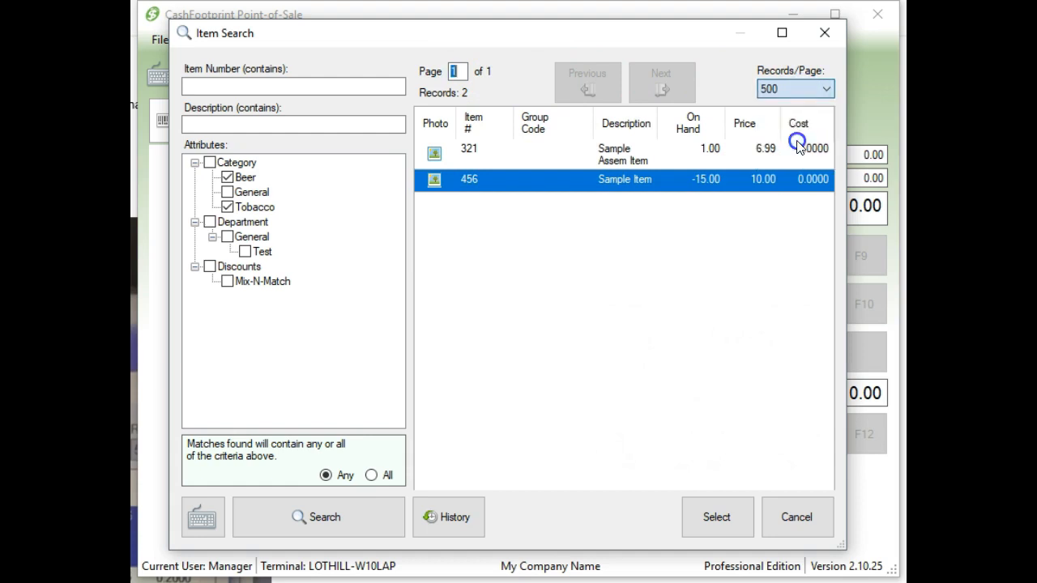
Choose items 321 and 456 from the search results as the items to adjust.
{"action": "left_click", "coordinate": [504, 155]}
{"action": "left_click", "coordinate": [527, 170], "text": "shift"}
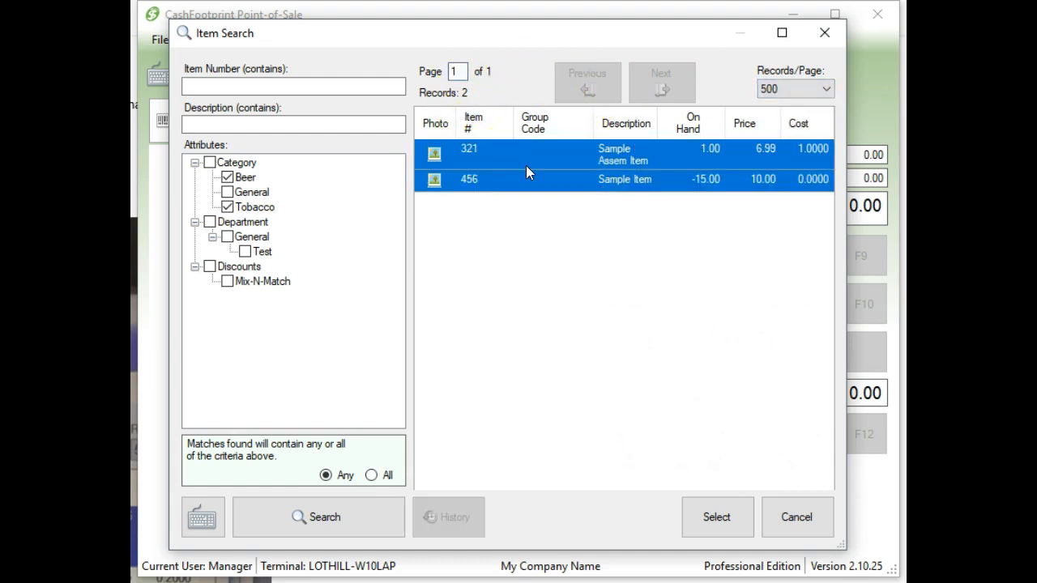
{"action": "left_click", "coordinate": [738, 517]}
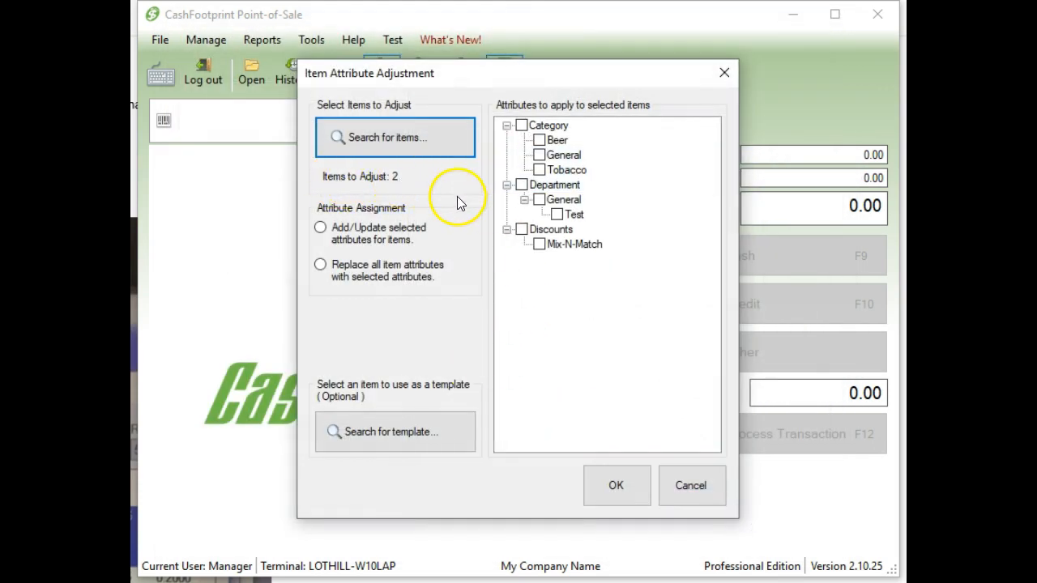
Apply the Mix-N-Match attribute to the chosen items using Add/Update selected attributes, and close the adjustment.
{"action": "left_click", "coordinate": [377, 234]}
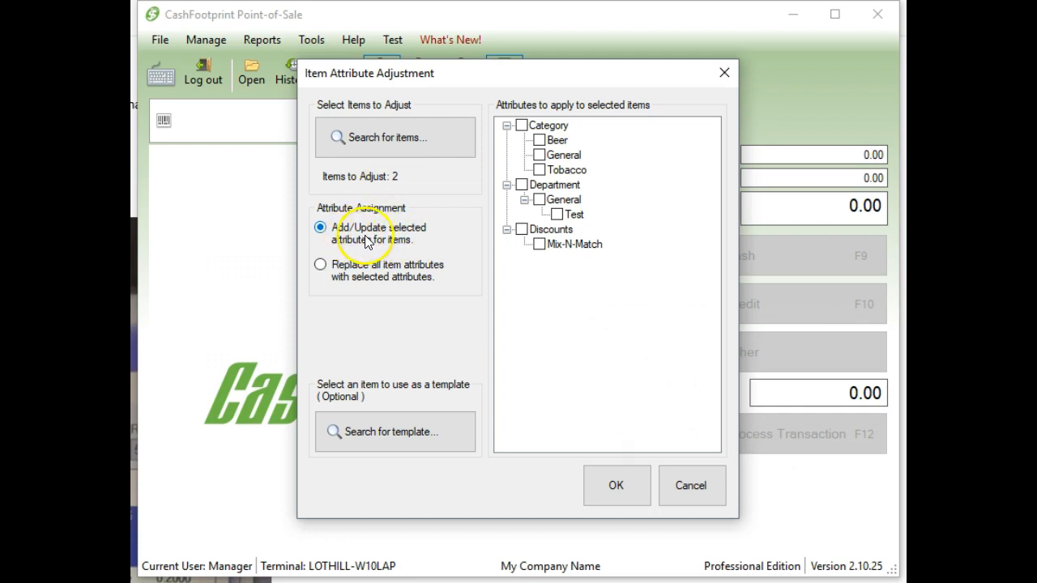
{"action": "left_click", "coordinate": [548, 244]}
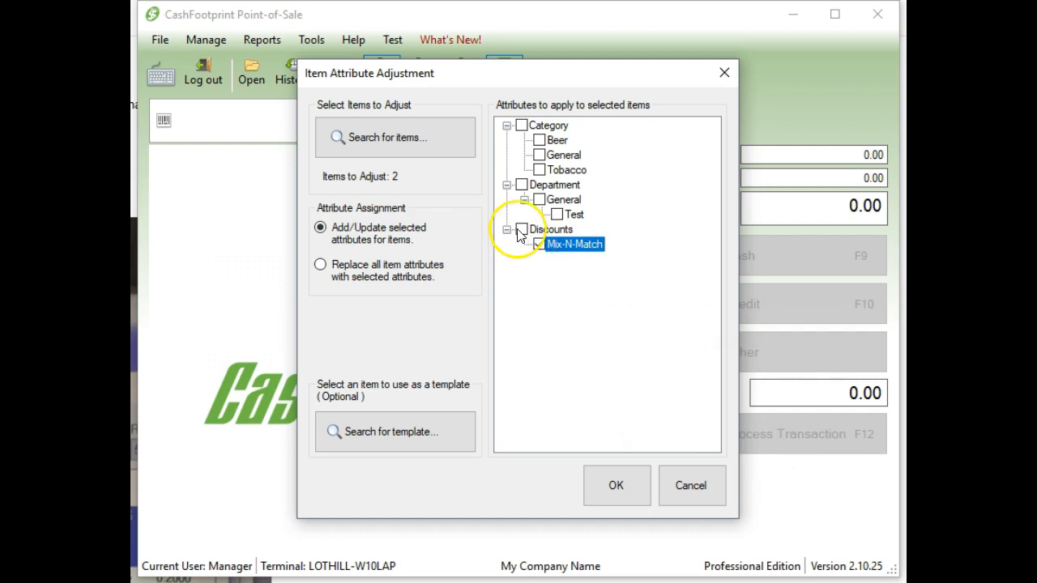
{"action": "left_click", "coordinate": [539, 244]}
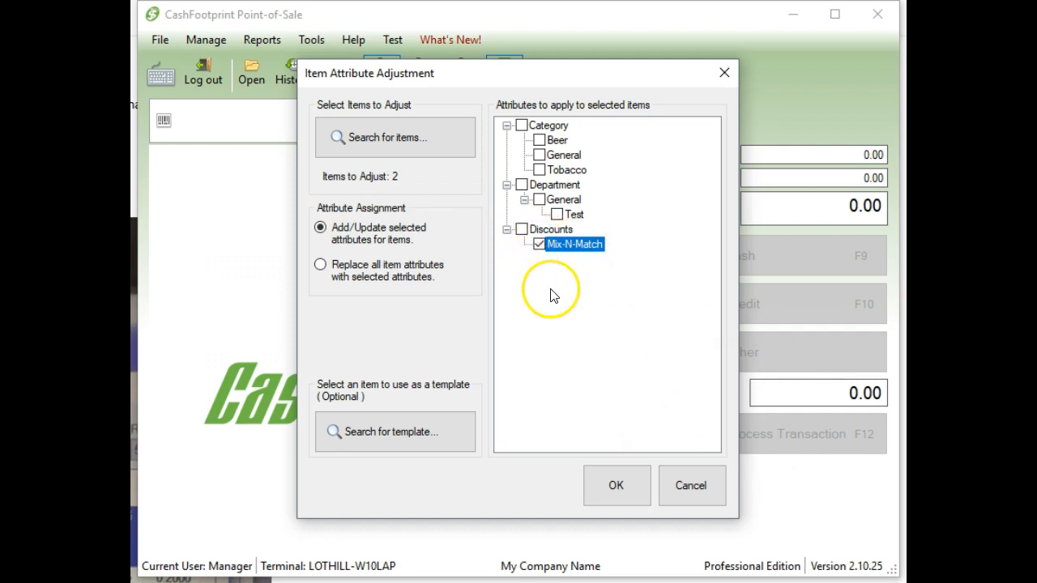
{"action": "left_click", "coordinate": [595, 482]}
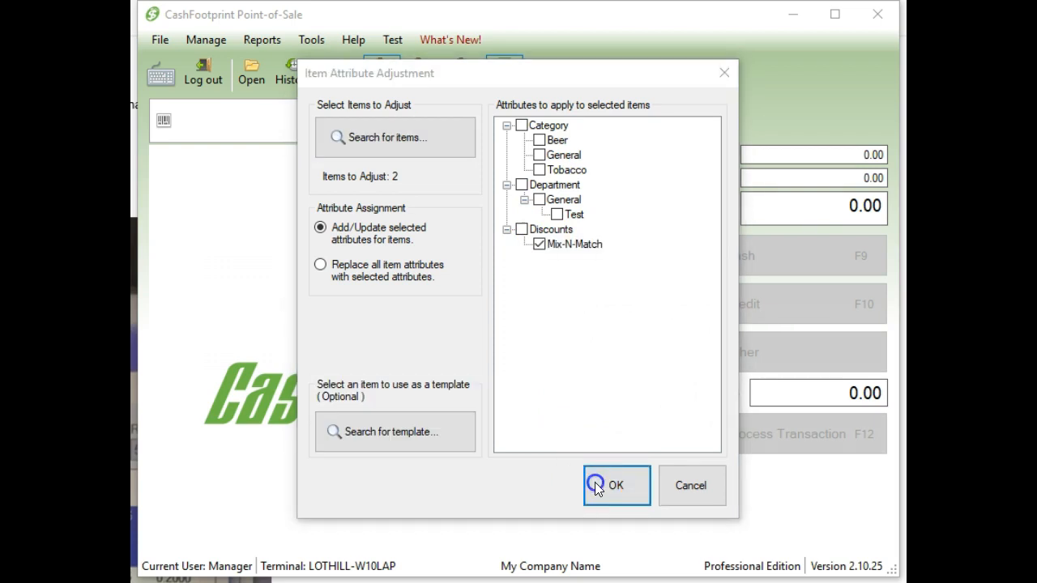
{"action": "left_click", "coordinate": [577, 277]}
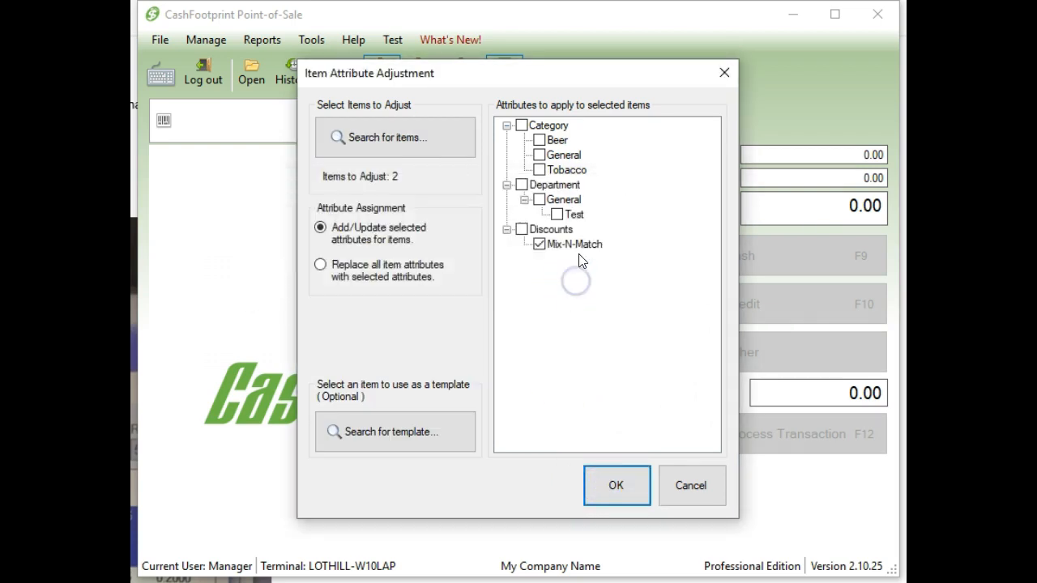
{"action": "left_click", "coordinate": [726, 72]}
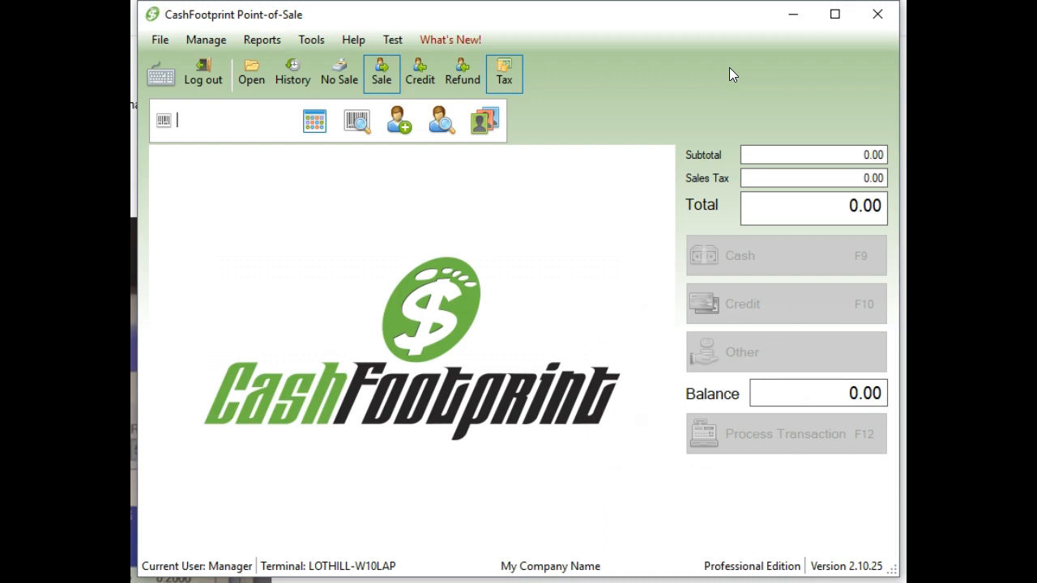
Start a new discount in the Discount Manager with the description Mix-N-Match.
{"action": "left_click", "coordinate": [213, 40]}
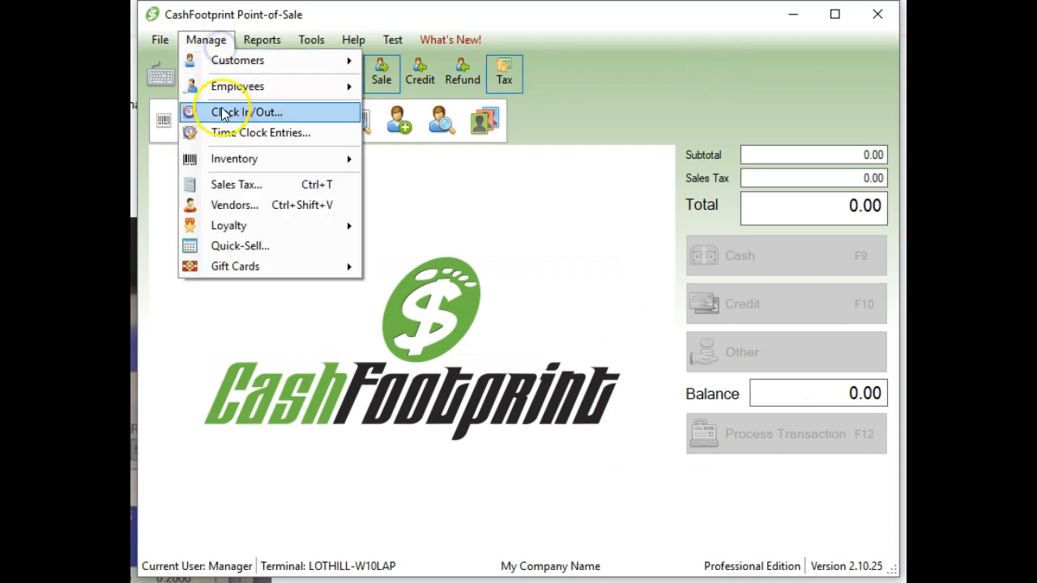
{"action": "mouse_move", "coordinate": [240, 162]}
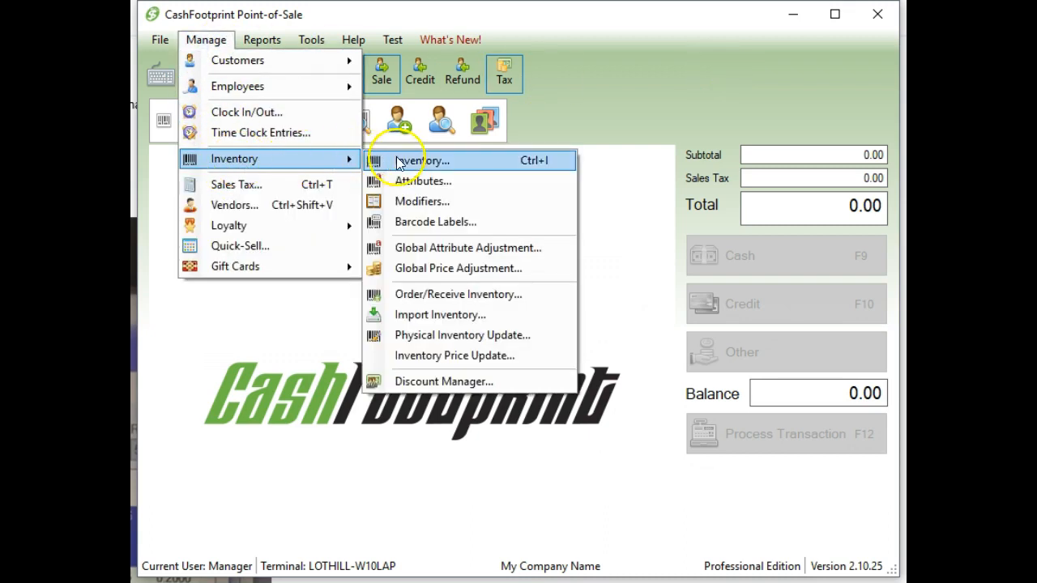
{"action": "left_click", "coordinate": [466, 382]}
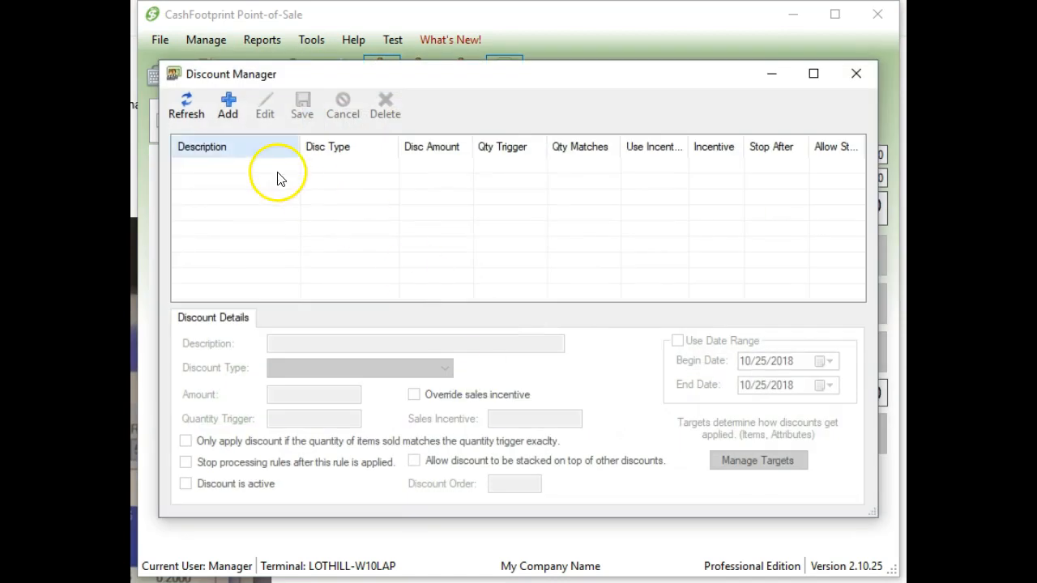
{"action": "left_click", "coordinate": [228, 105]}
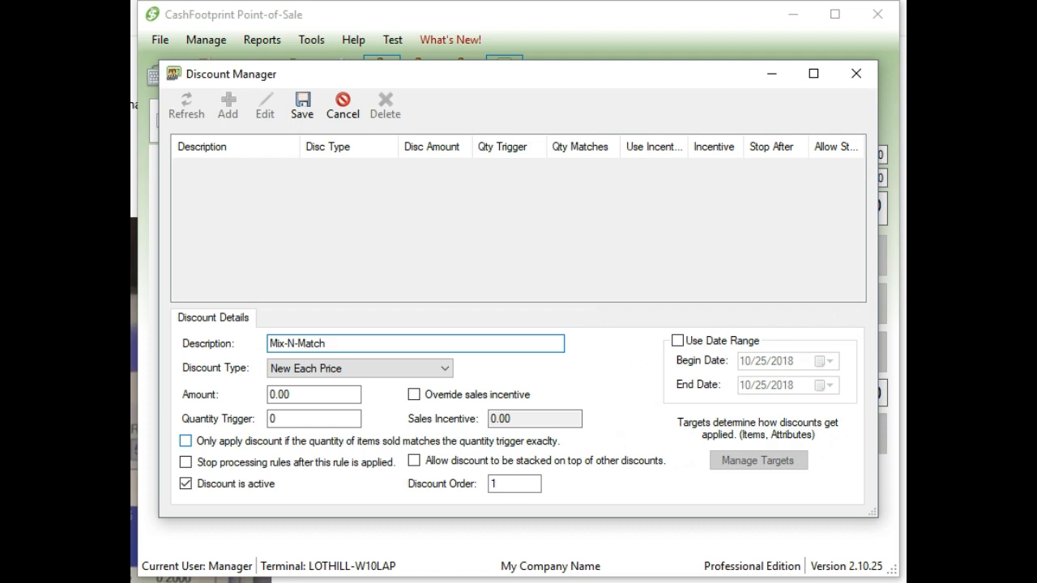
Make the new discount a Percentage Discount with an amount of 50.
{"action": "left_click", "coordinate": [296, 368]}
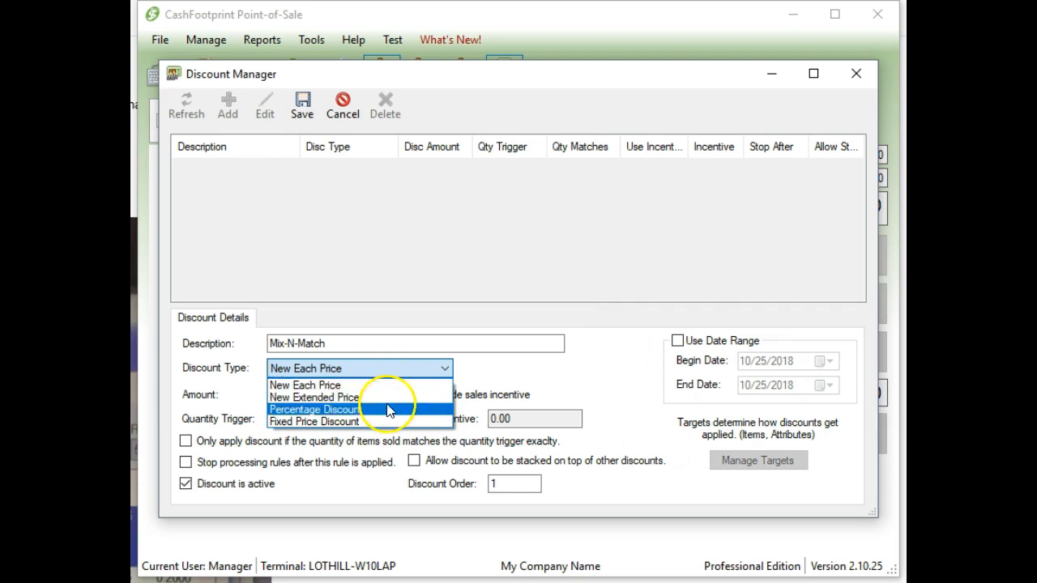
{"action": "left_click", "coordinate": [388, 409]}
{"action": "left_click", "coordinate": [355, 371]}
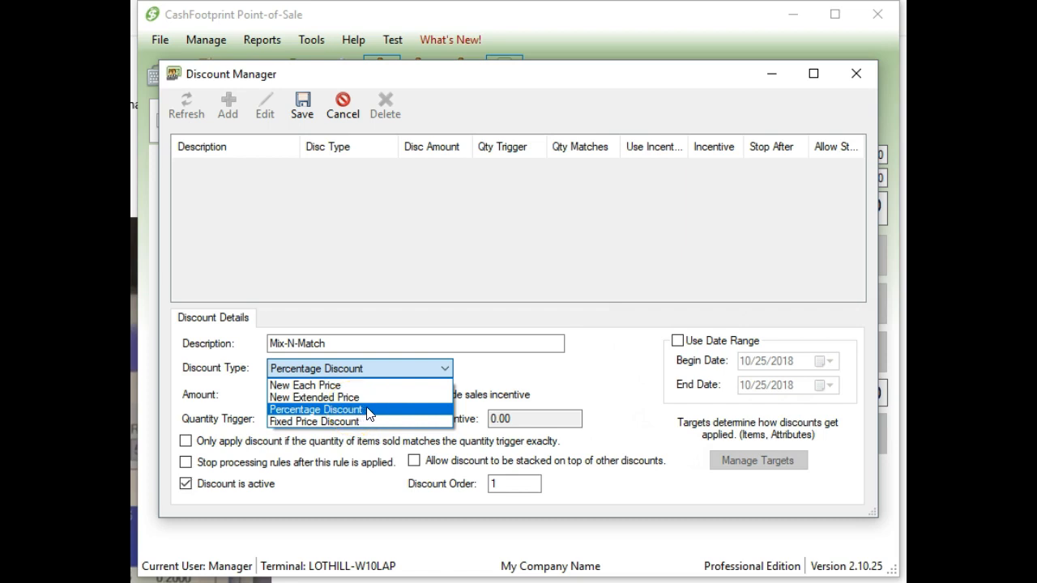
{"action": "left_click", "coordinate": [391, 423]}
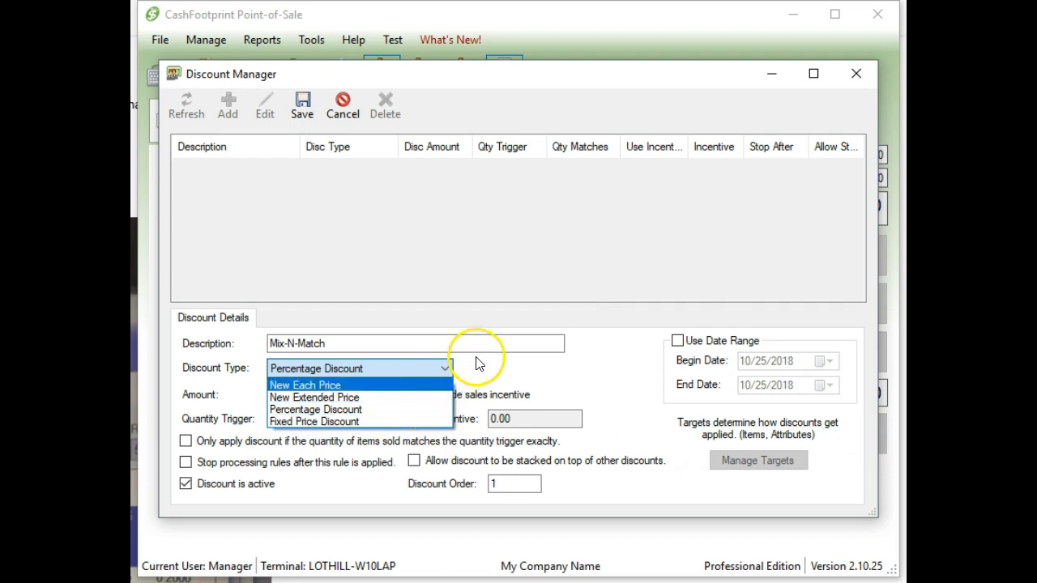
{"action": "left_click", "coordinate": [372, 410]}
{"action": "double_click", "coordinate": [322, 395]}
{"action": "type", "text": "50"}
{"action": "key", "text": "Tab"}
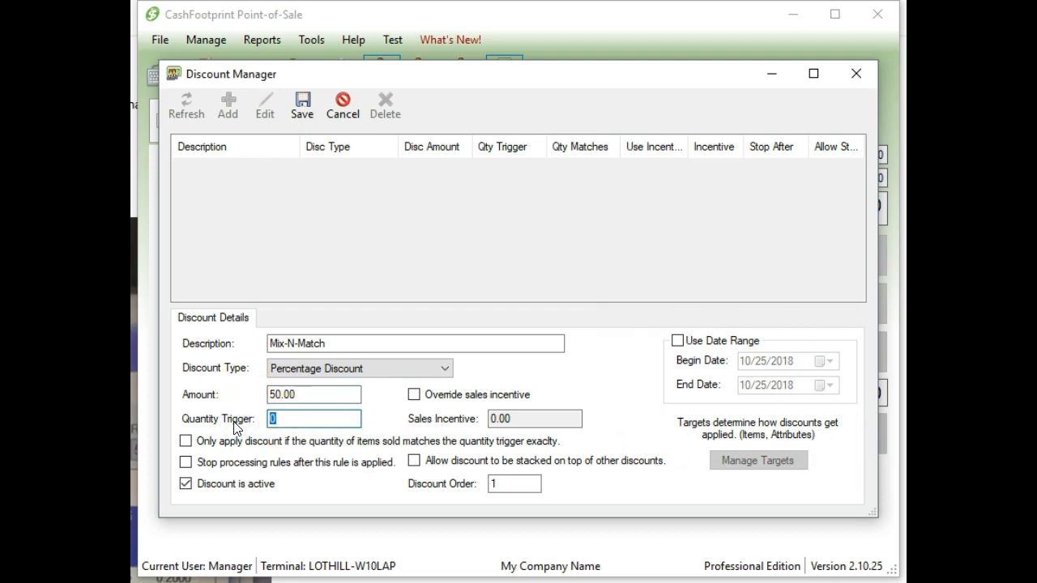
Set the discount's quantity trigger to 3.
{"action": "type", "text": "3"}
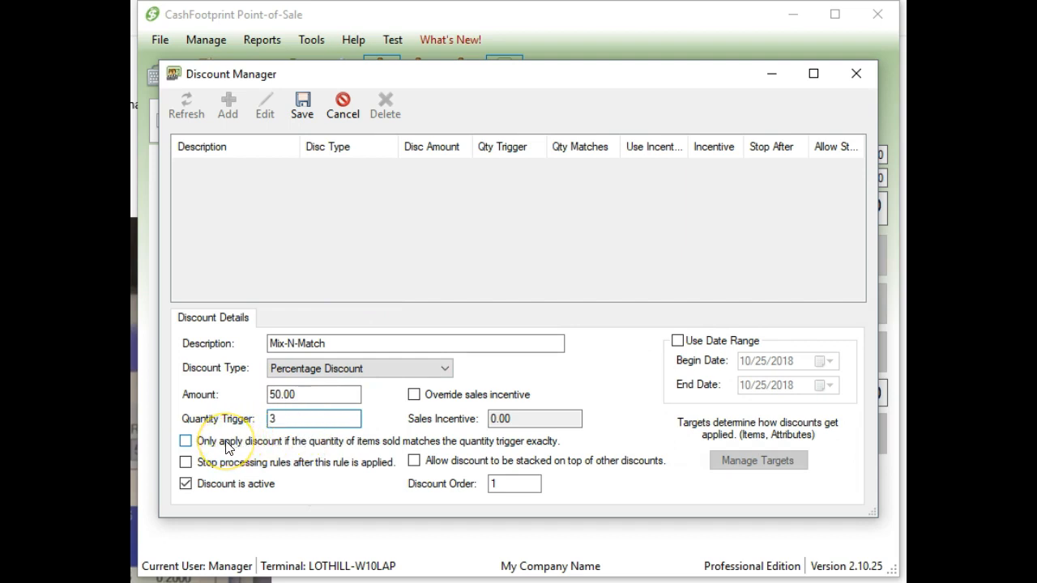
{"action": "left_click_drag", "start_coordinate": [287, 419], "coordinate": [225, 423]}
{"action": "left_click_drag", "start_coordinate": [308, 397], "coordinate": [232, 402]}
{"action": "left_click_drag", "start_coordinate": [293, 419], "coordinate": [231, 422]}
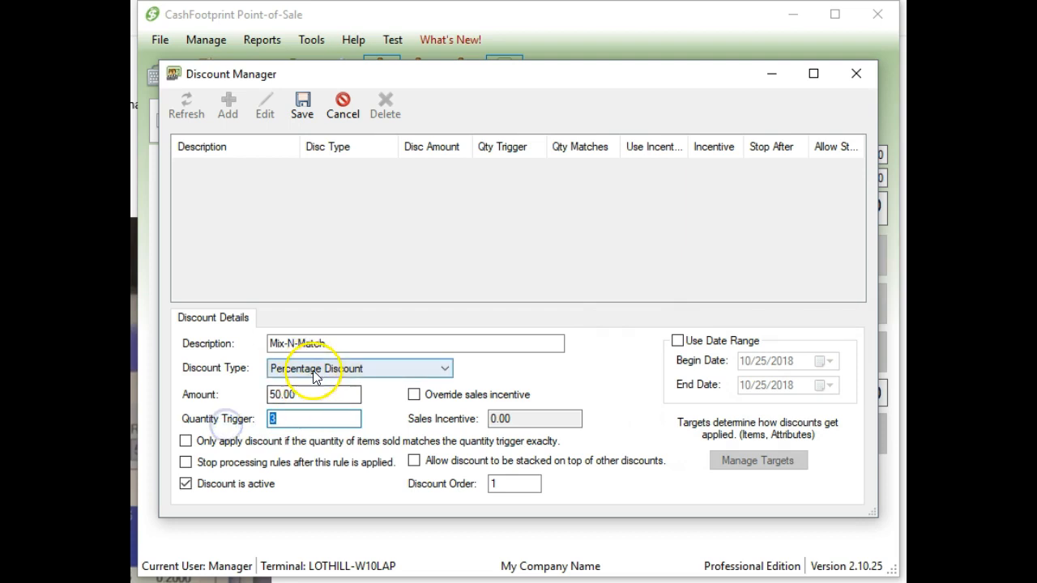
Restrict the discount to sales whose item quantity matches the quantity trigger exactly, and save the discount.
{"action": "left_click", "coordinate": [214, 444]}
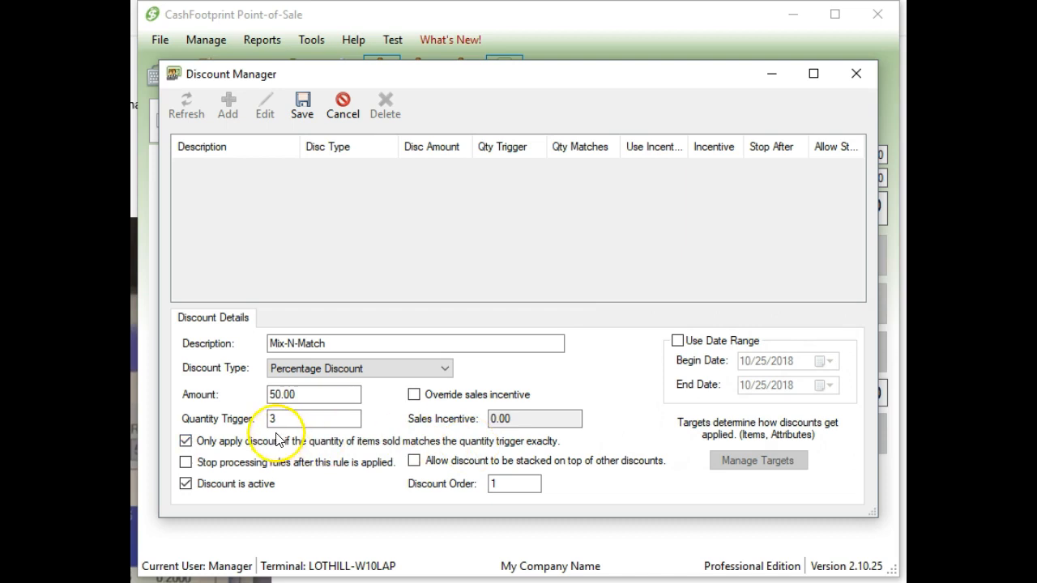
{"action": "left_click", "coordinate": [238, 446]}
{"action": "left_click_drag", "start_coordinate": [301, 417], "coordinate": [203, 422]}
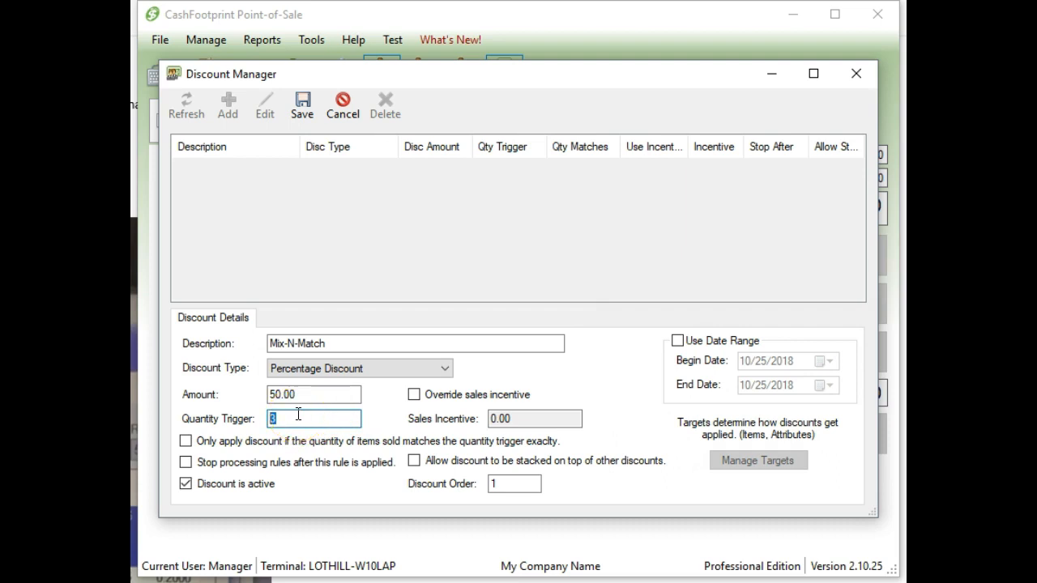
{"action": "left_click", "coordinate": [216, 446]}
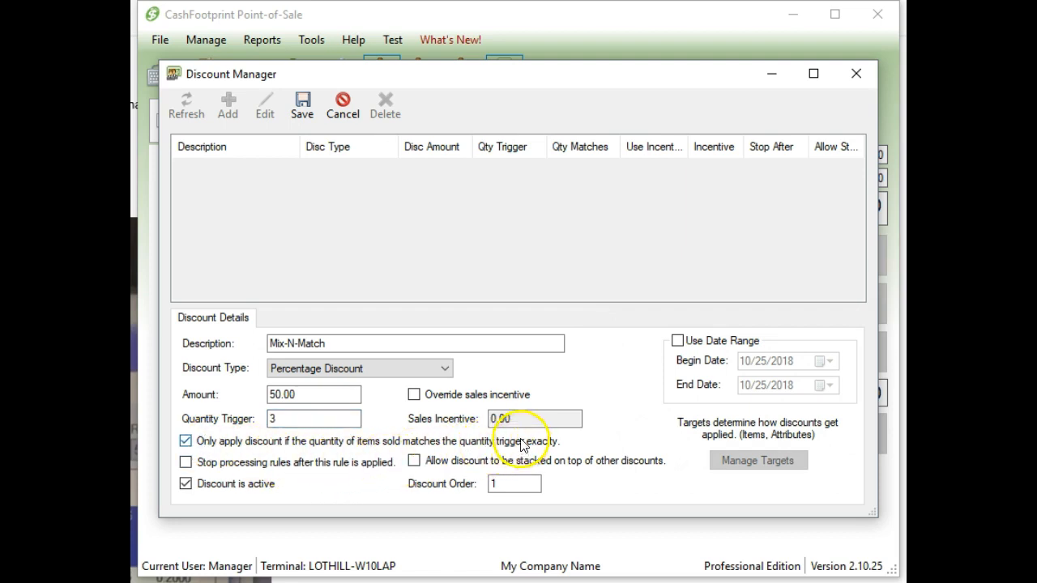
{"action": "left_click", "coordinate": [303, 109]}
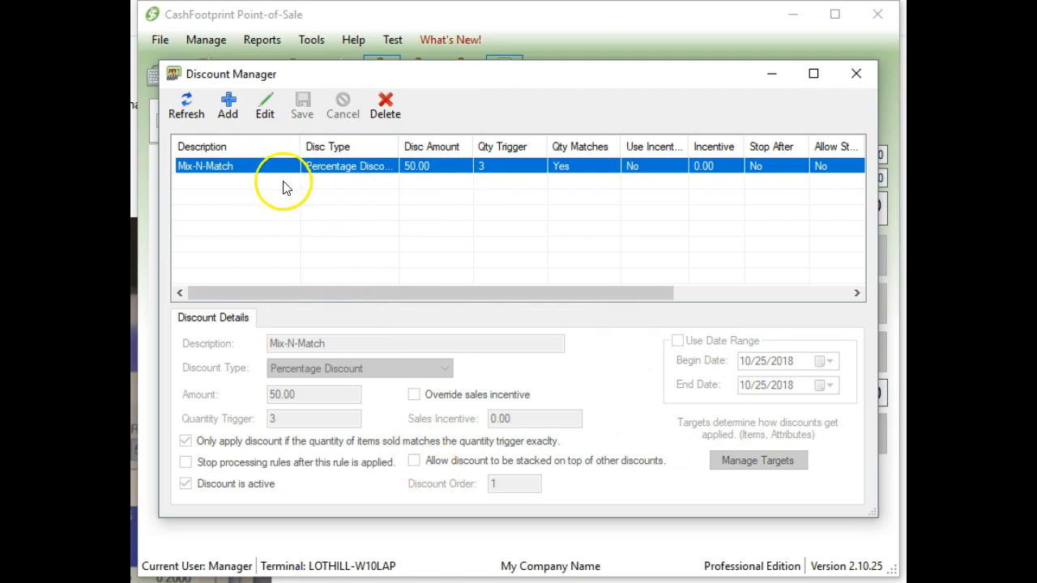
Open the saved Mix-N-Match discount for editing, examine its discount order, and save it without changes.
{"action": "left_click", "coordinate": [265, 103]}
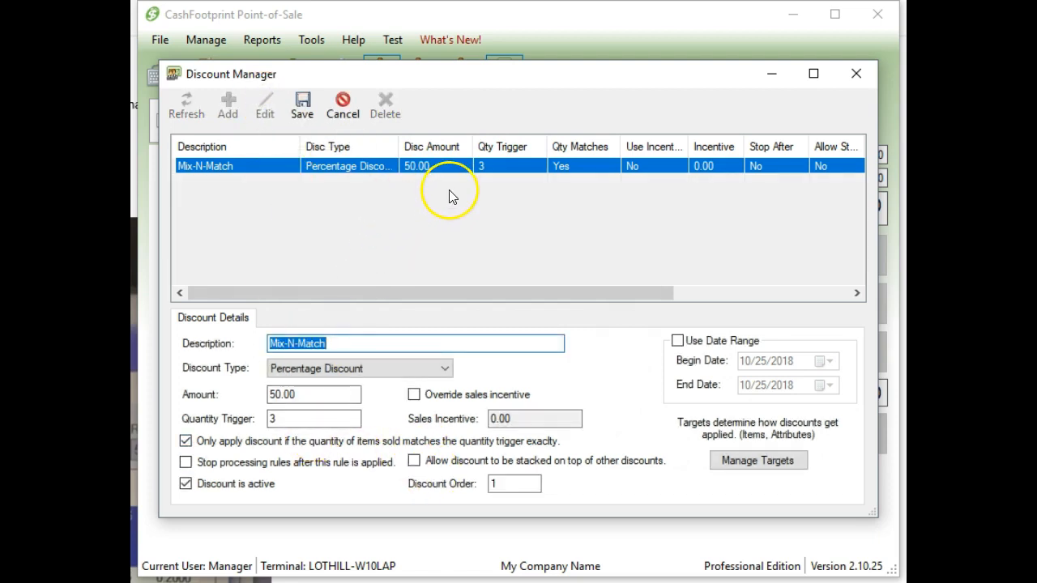
{"action": "left_click", "coordinate": [496, 484]}
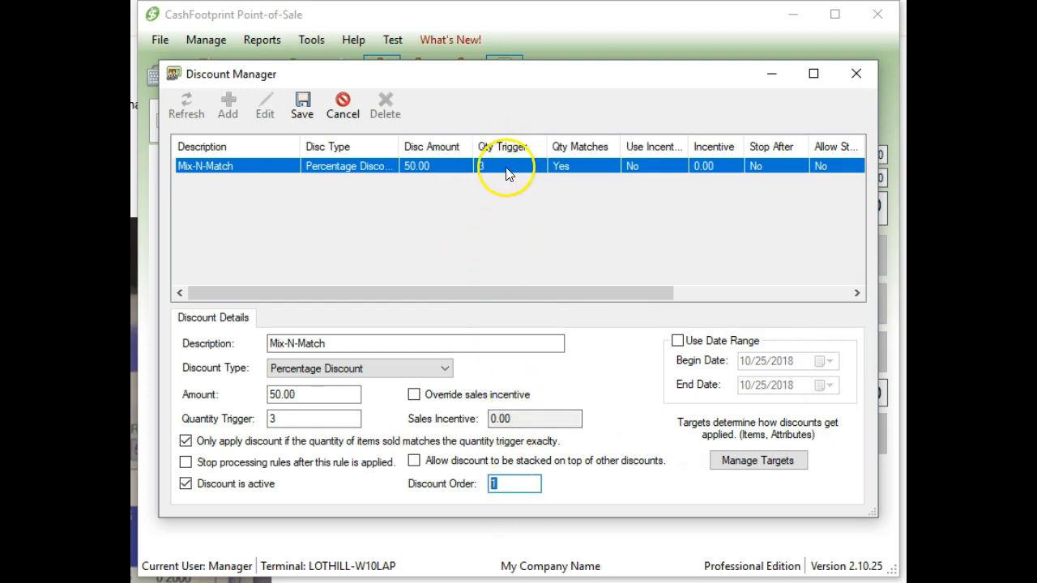
{"action": "left_click", "coordinate": [299, 107]}
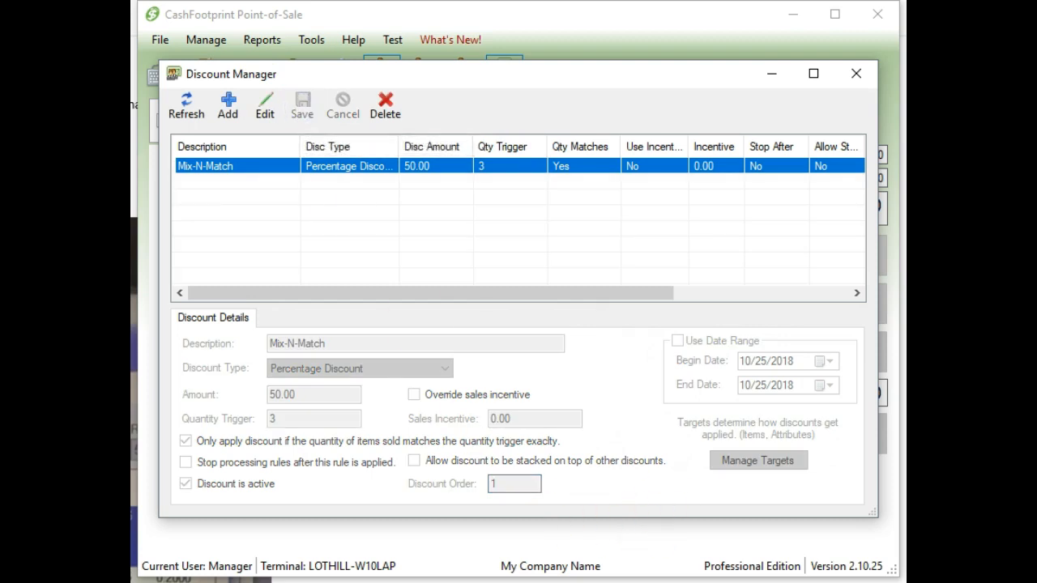
Reopen the Mix-N-Match discount for editing and add a new discount target of type Attribute.
{"action": "left_click", "coordinate": [350, 166]}
{"action": "double_click", "coordinate": [347, 168]}
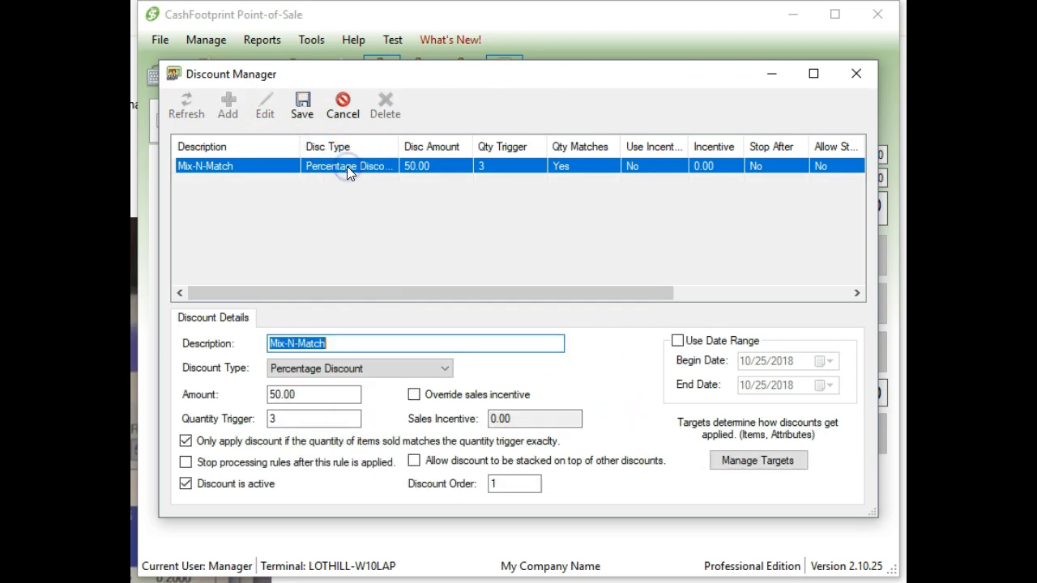
{"action": "left_click", "coordinate": [760, 461]}
{"action": "mouse_move", "coordinate": [361, 106]}
{"action": "left_mouse_down"}
{"action": "mouse_move", "coordinate": [386, 128]}
{"action": "mouse_move", "coordinate": [354, 98]}
{"action": "left_mouse_up"}
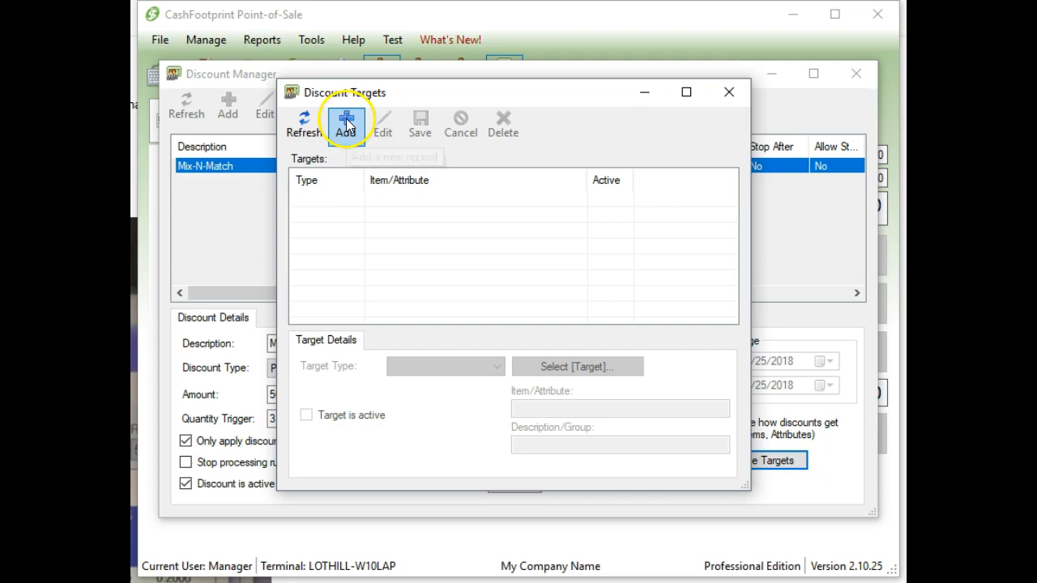
{"action": "left_click", "coordinate": [346, 121]}
{"action": "left_click", "coordinate": [450, 368]}
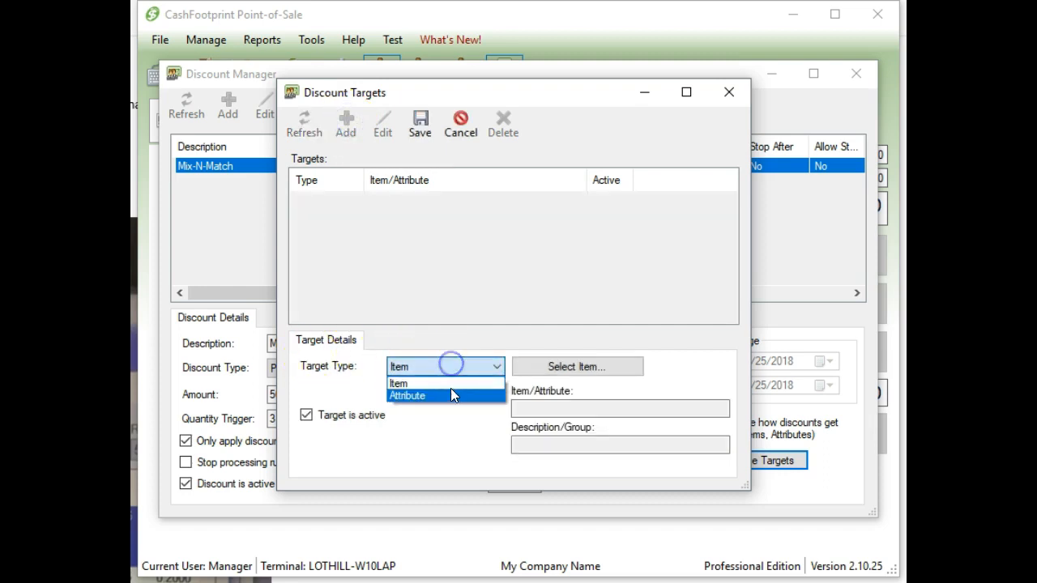
{"action": "left_click", "coordinate": [452, 393]}
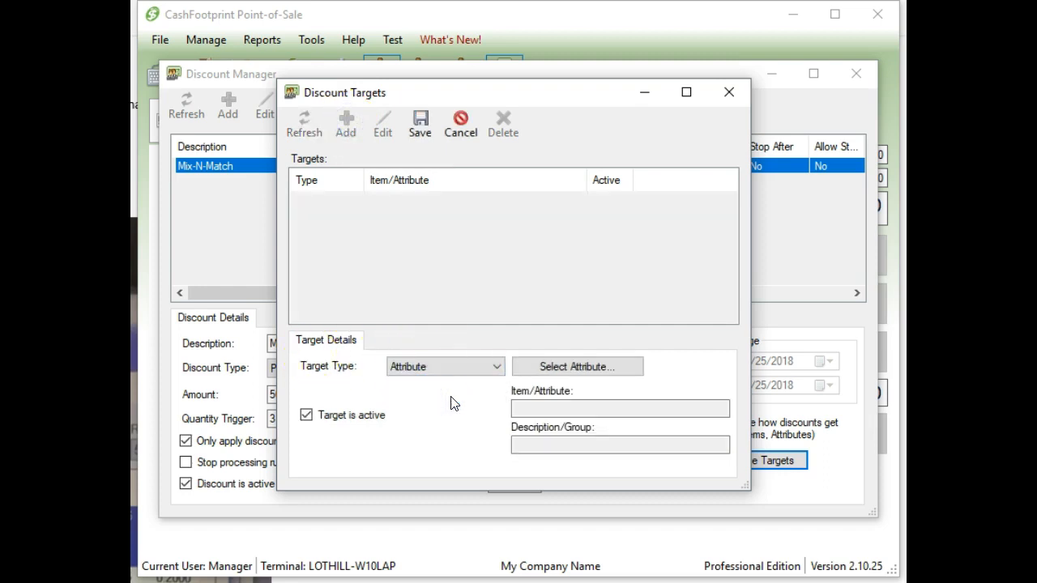
Choose the Mix-N-Match attribute from the Discounts group as the target, save the target, and close the targets window.
{"action": "left_click", "coordinate": [553, 370]}
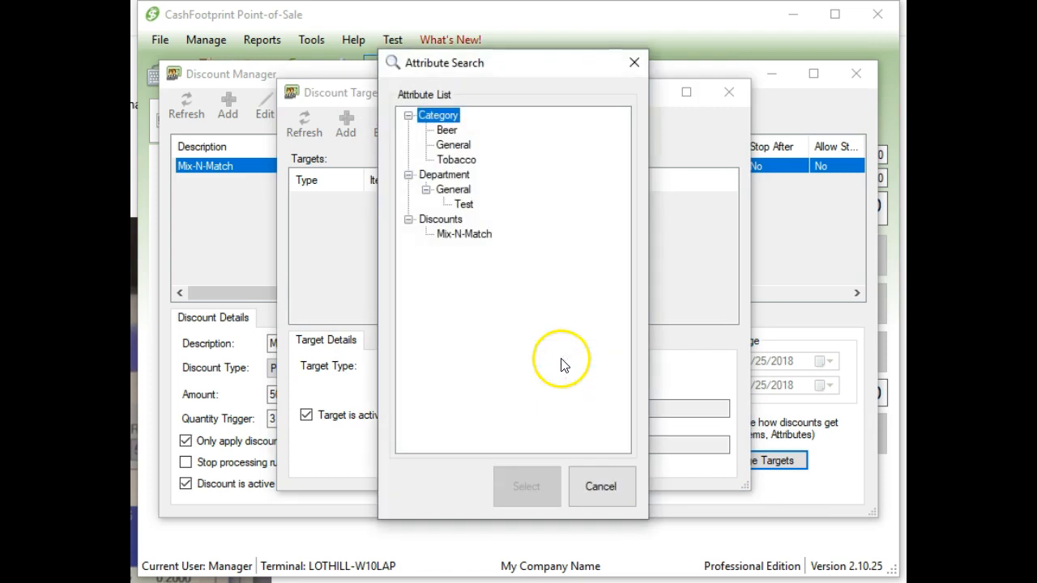
{"action": "left_click", "coordinate": [469, 234]}
{"action": "left_click", "coordinate": [528, 486]}
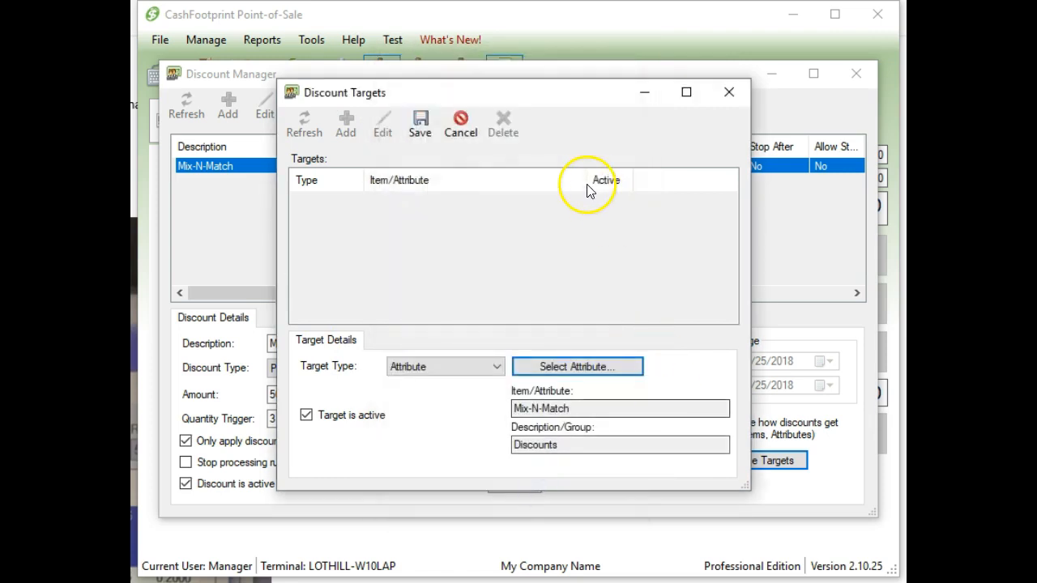
{"action": "left_click", "coordinate": [419, 124]}
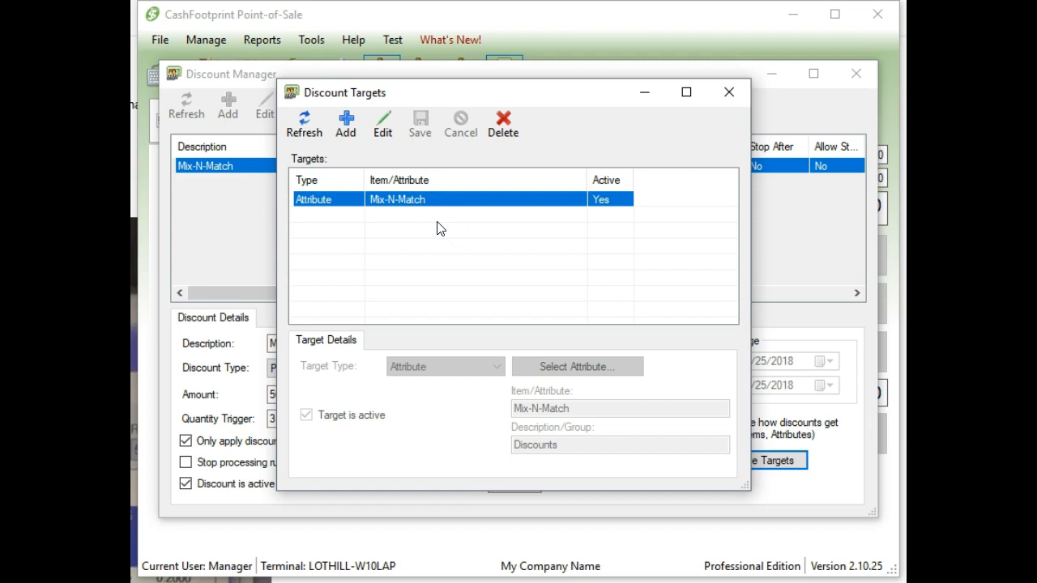
{"action": "left_click", "coordinate": [728, 93]}
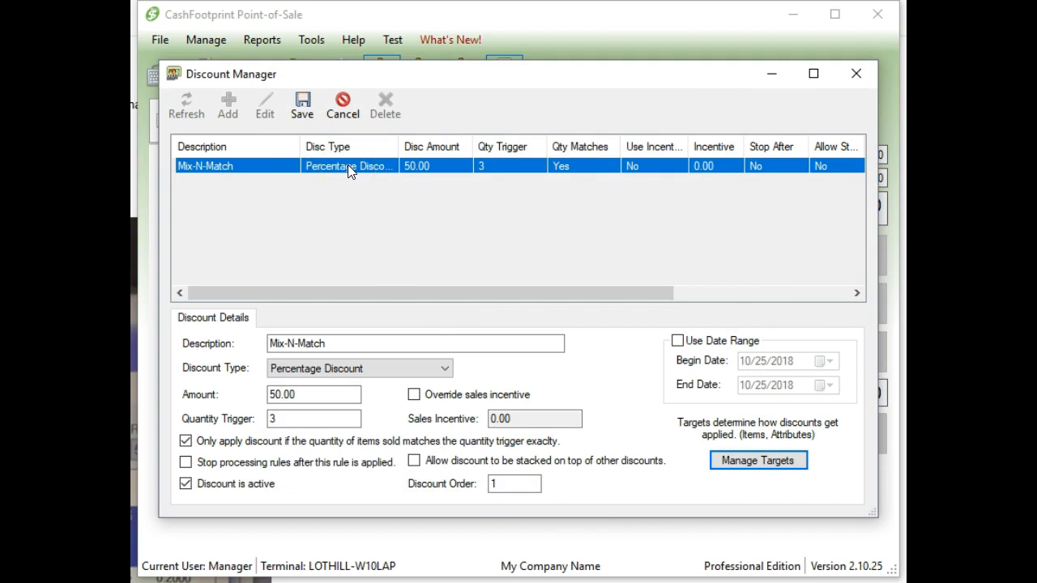
Review the discount's targets once more, then save the discount and close the Discount Manager.
{"action": "left_click", "coordinate": [729, 462]}
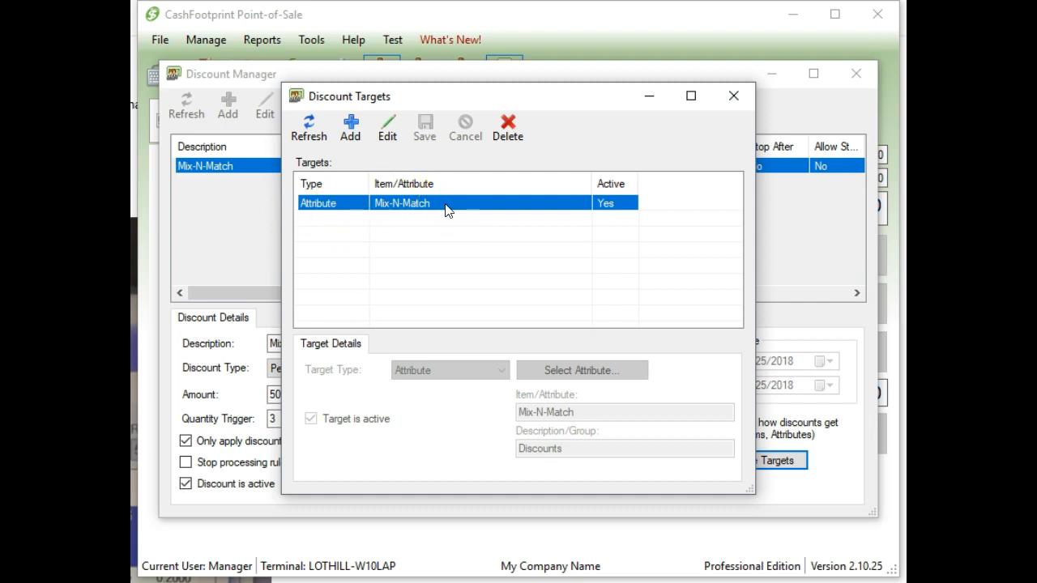
{"action": "left_click", "coordinate": [733, 96]}
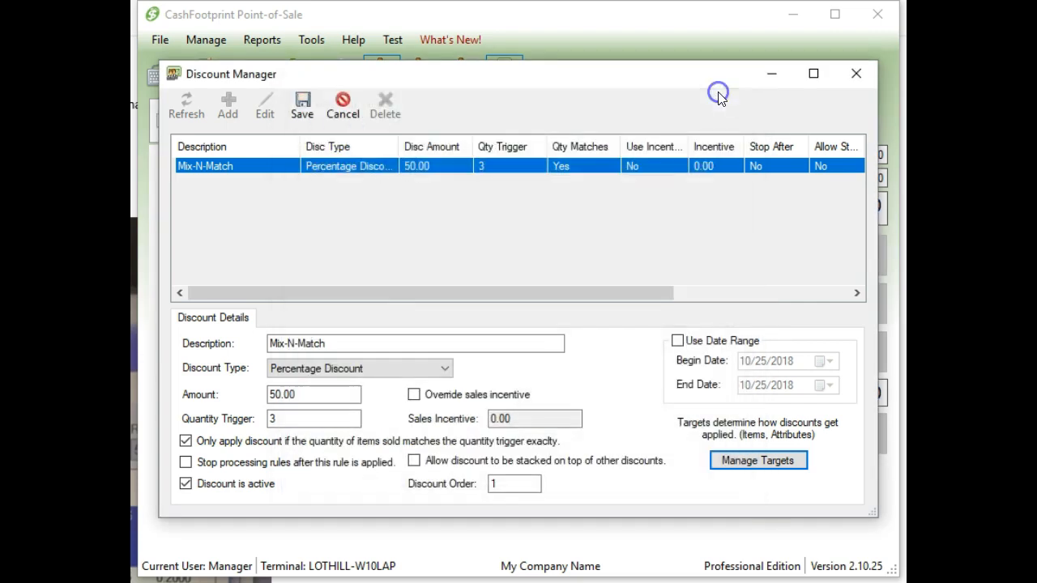
{"action": "left_click", "coordinate": [305, 117]}
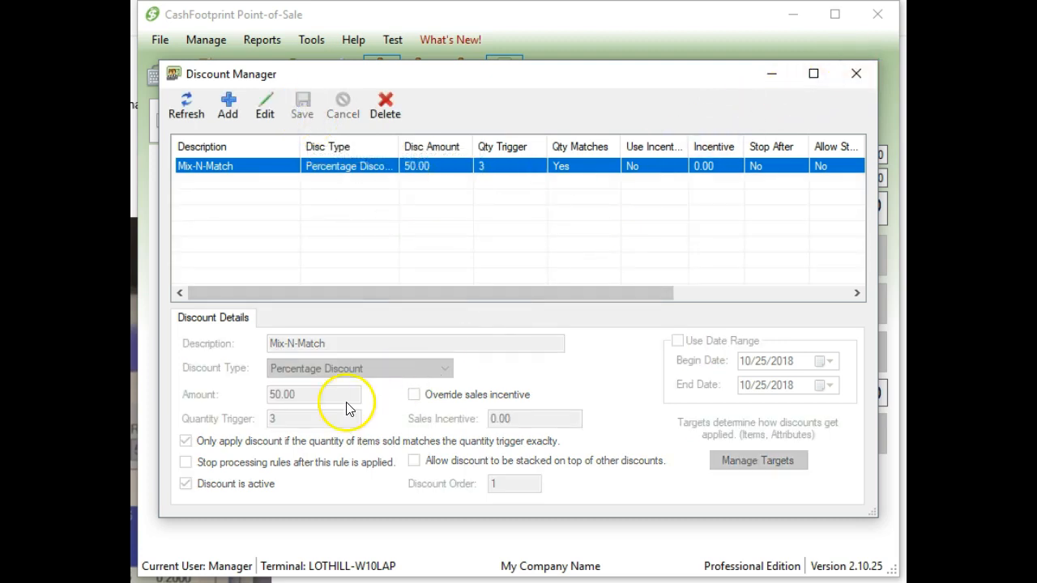
{"action": "left_click", "coordinate": [856, 74]}
Add item 321 to the sale and set its quantity to 3.
{"action": "type", "text": "321"}
{"action": "key", "text": "Return"}
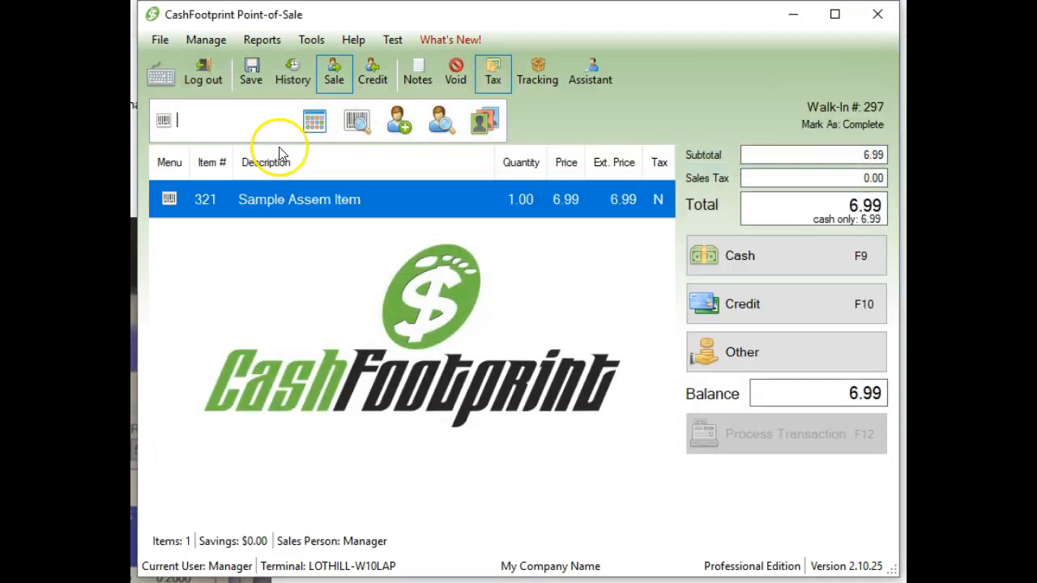
{"action": "left_click", "coordinate": [531, 199]}
{"action": "left_click", "coordinate": [525, 327]}
{"action": "key", "text": "Return"}
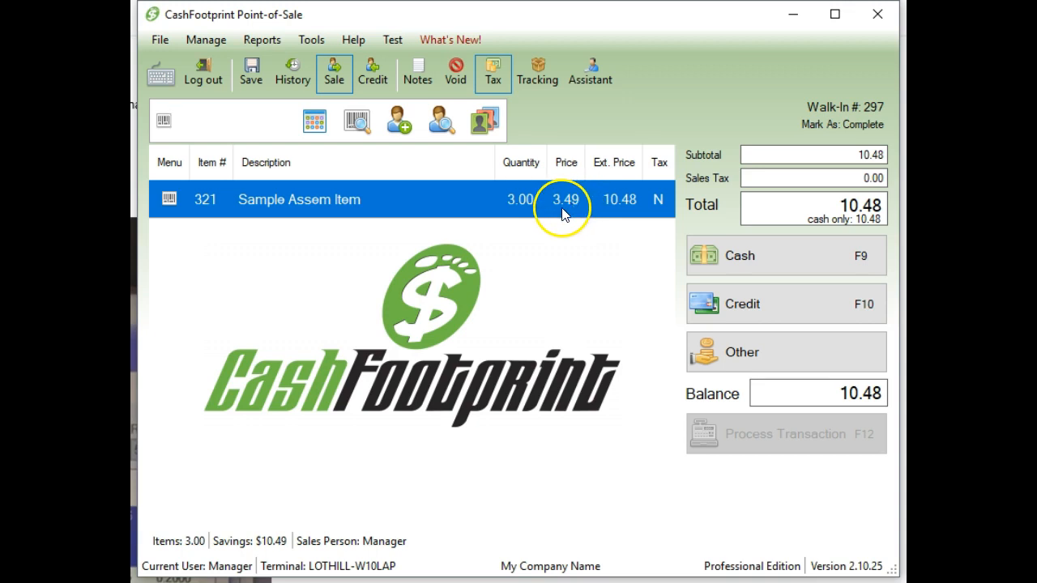
Set the quantity of item 321 in the sale to 6.
{"action": "left_click", "coordinate": [519, 200]}
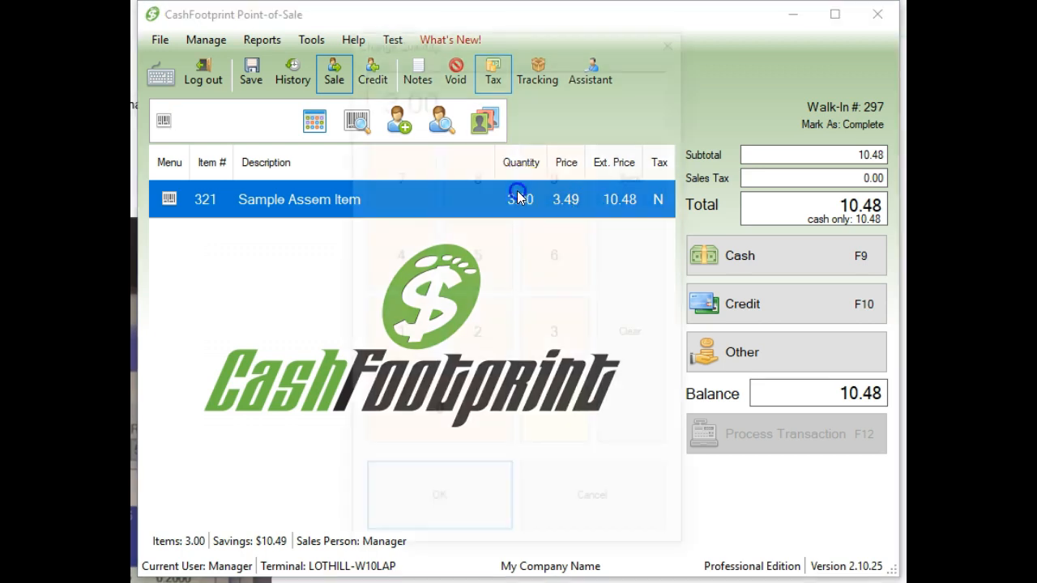
{"action": "type", "text": "6"}
{"action": "key", "text": "Return"}
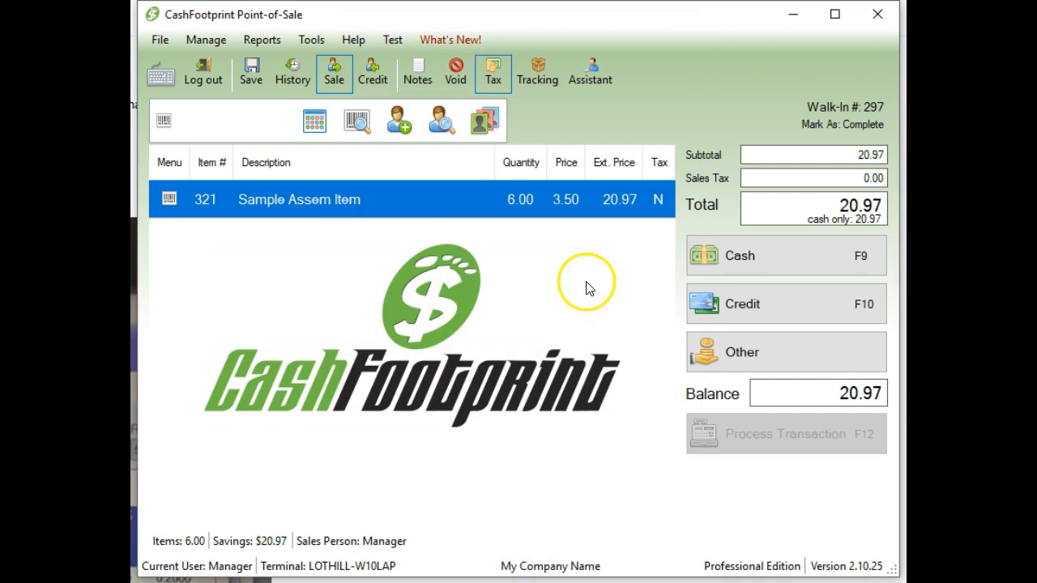
Set the quantity of item 321 in the sale to 4.
{"action": "left_click", "coordinate": [520, 203]}
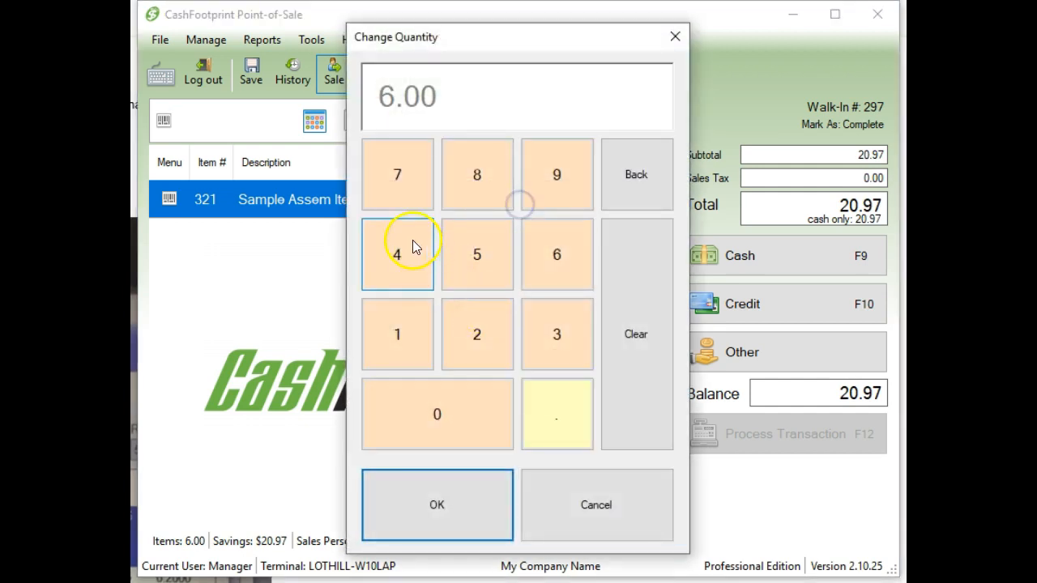
{"action": "left_click", "coordinate": [407, 261]}
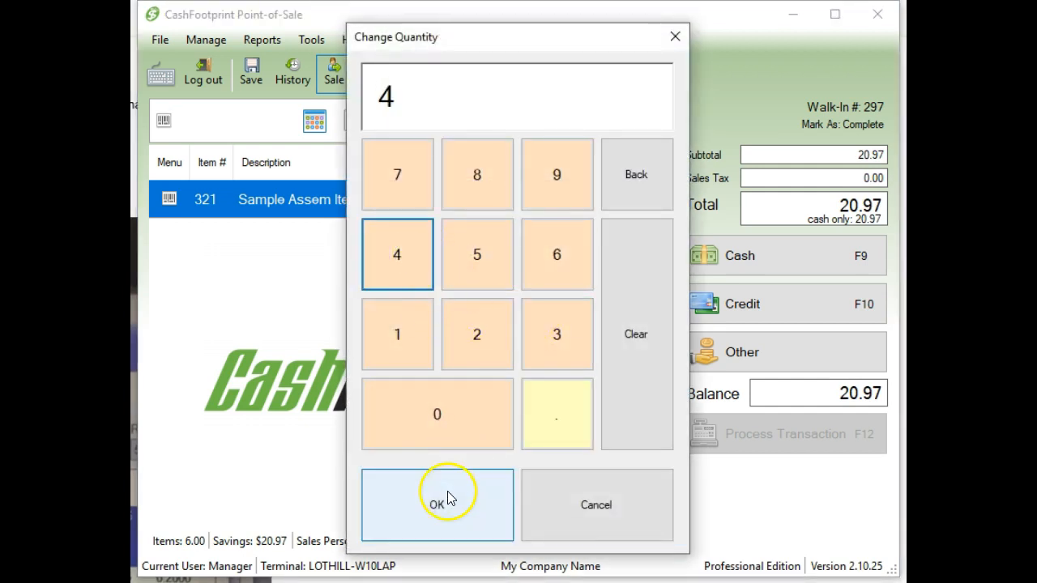
{"action": "left_click", "coordinate": [447, 494]}
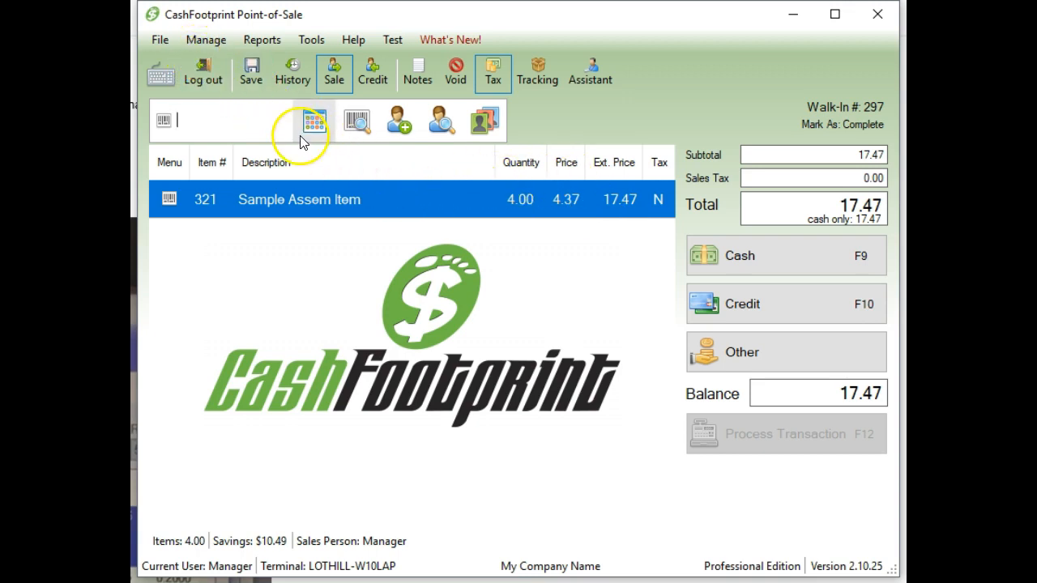
Add item 456 to the sale and set its quantity to 2.
{"action": "type", "text": "456"}
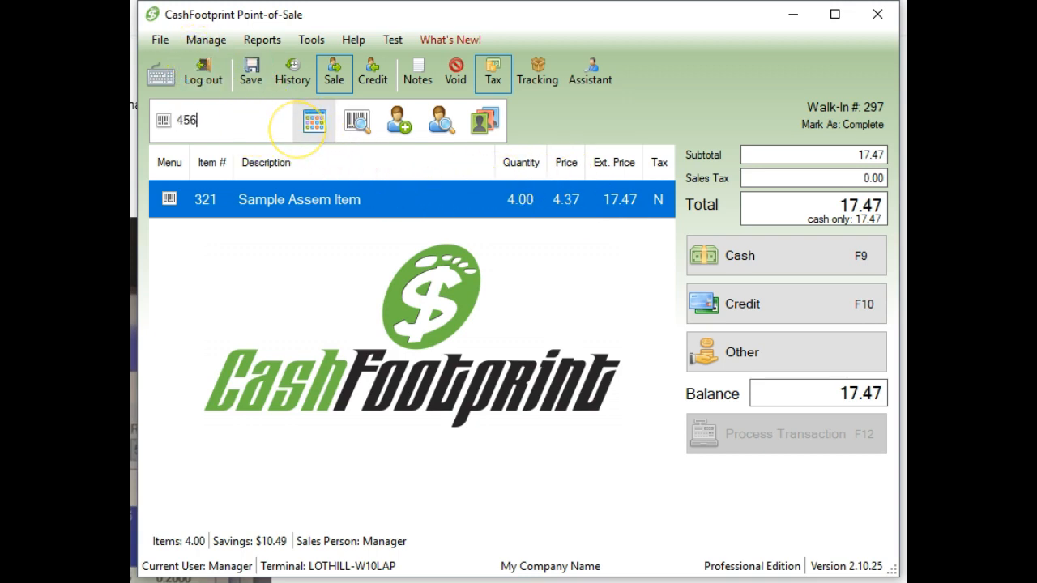
{"action": "key", "text": "Return"}
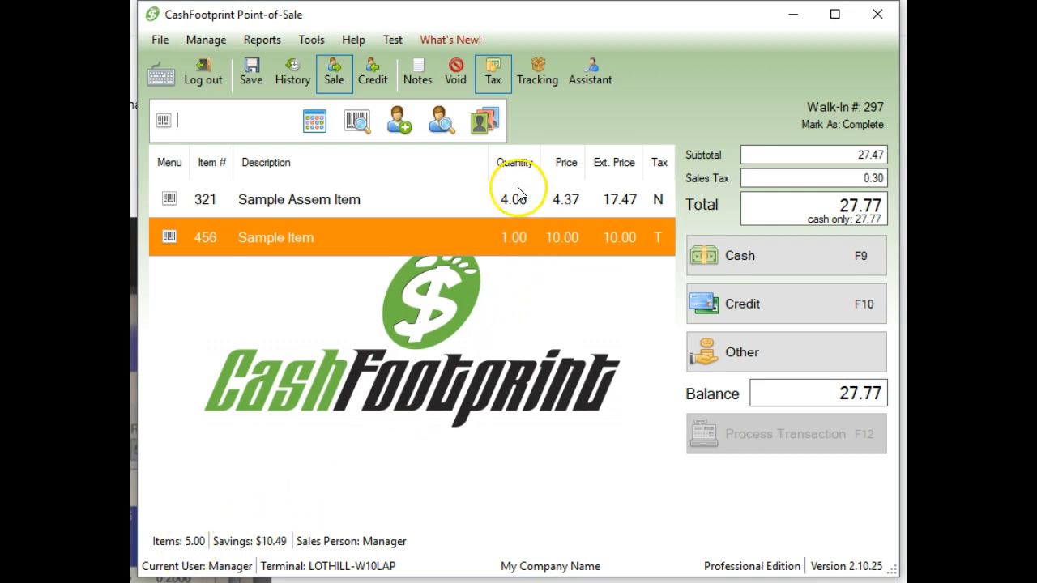
{"action": "left_click", "coordinate": [515, 243]}
{"action": "left_click", "coordinate": [477, 335]}
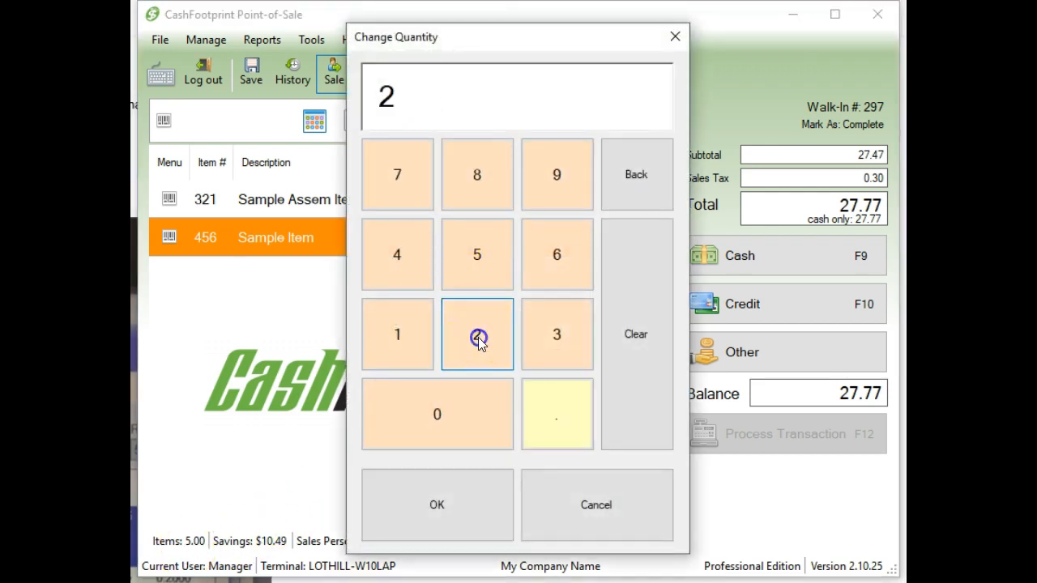
{"action": "left_click", "coordinate": [461, 495]}
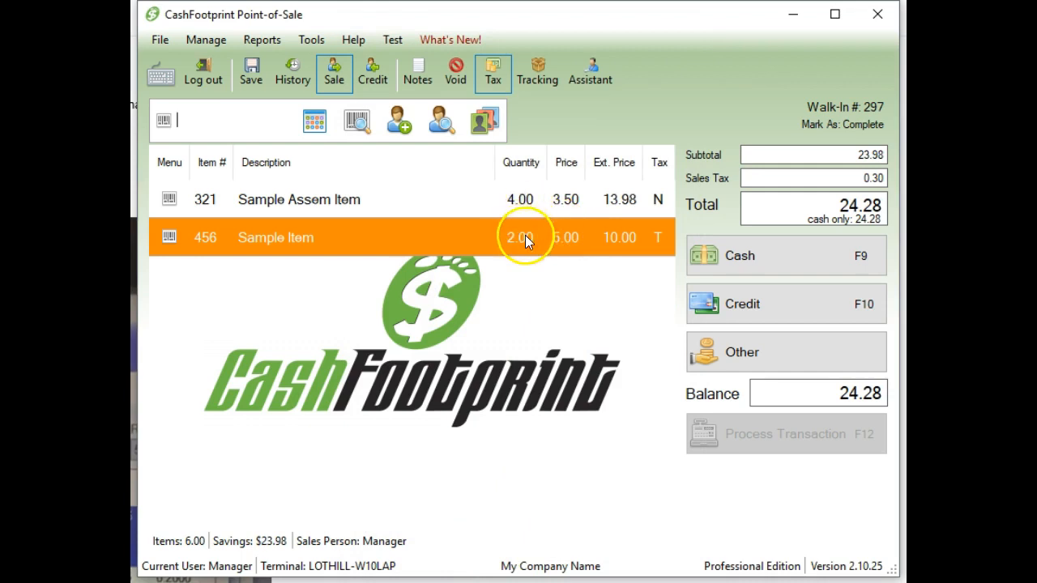
{"action": "left_click", "coordinate": [519, 200]}
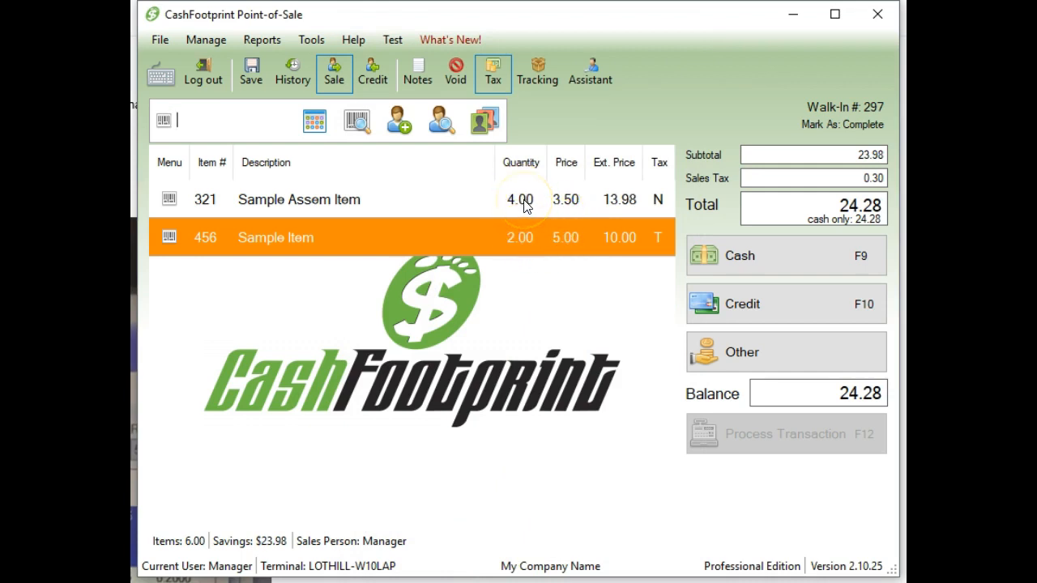